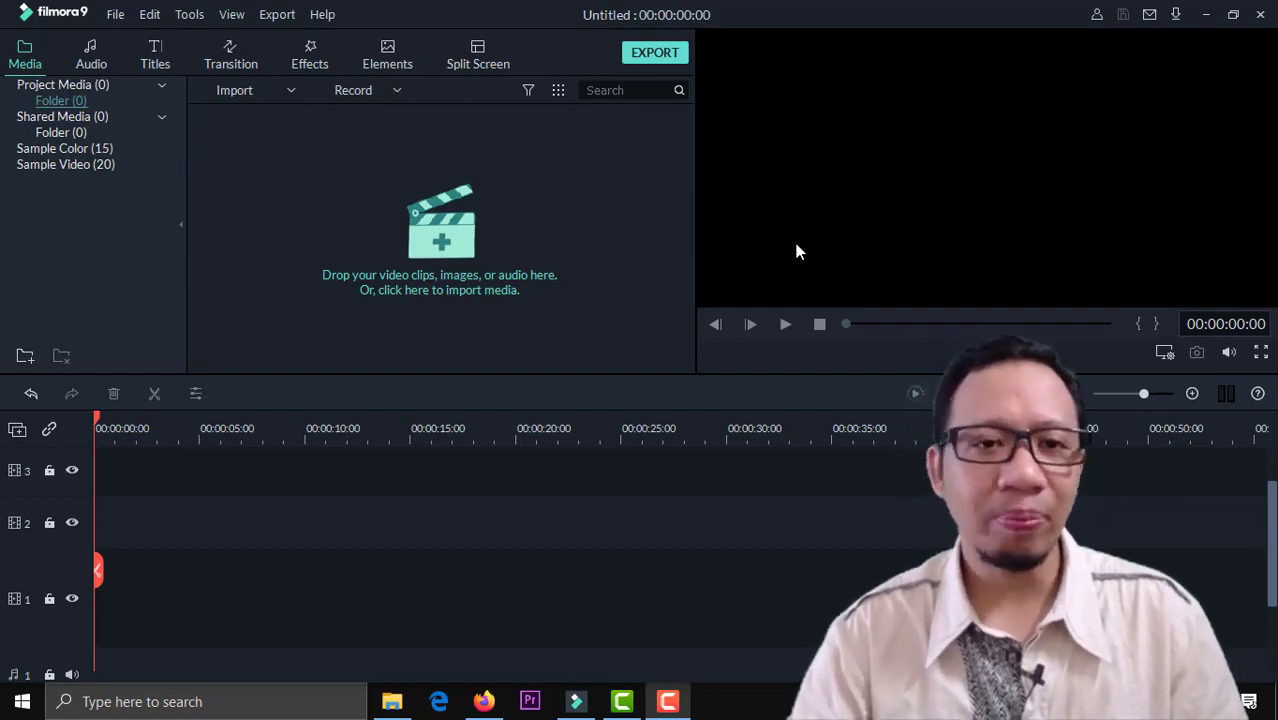
# Import the Deer video from Downloads into the project media and play a preview of it.
pyautogui.click(461, 235)
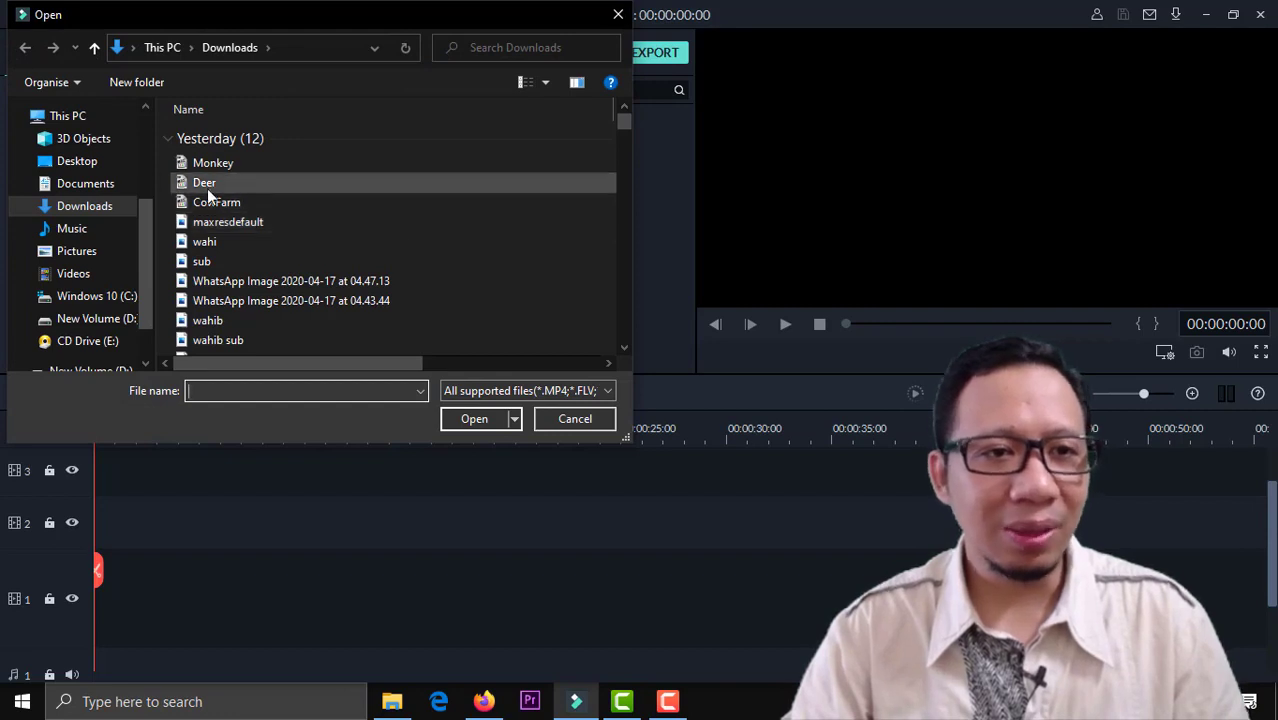
pyautogui.doubleClick(206, 184)
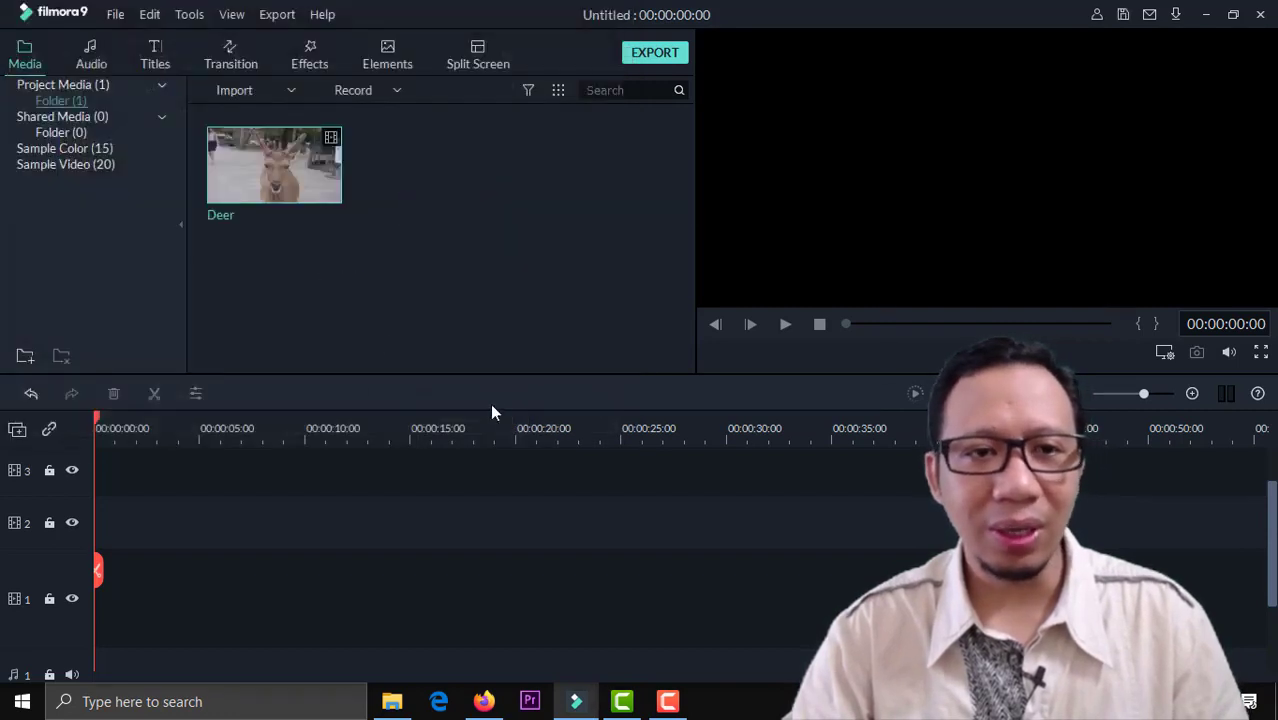
pyautogui.doubleClick(310, 182)
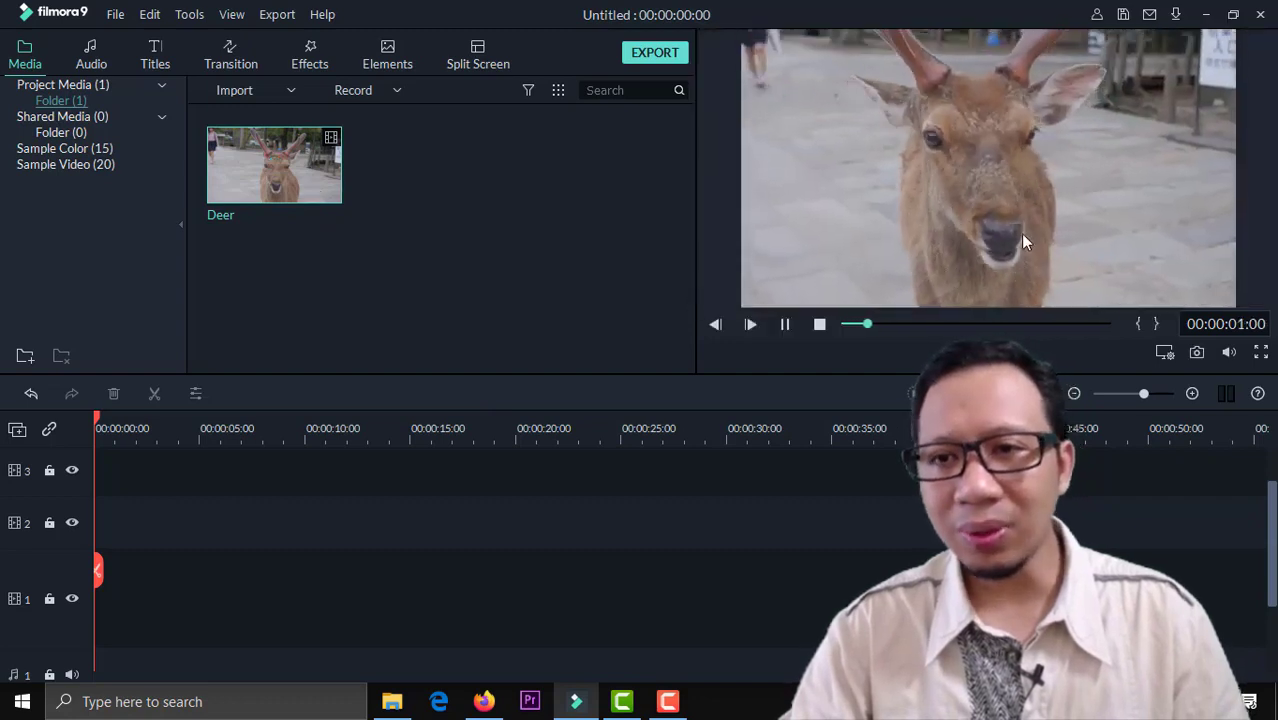
pyautogui.moveTo(233, 195)
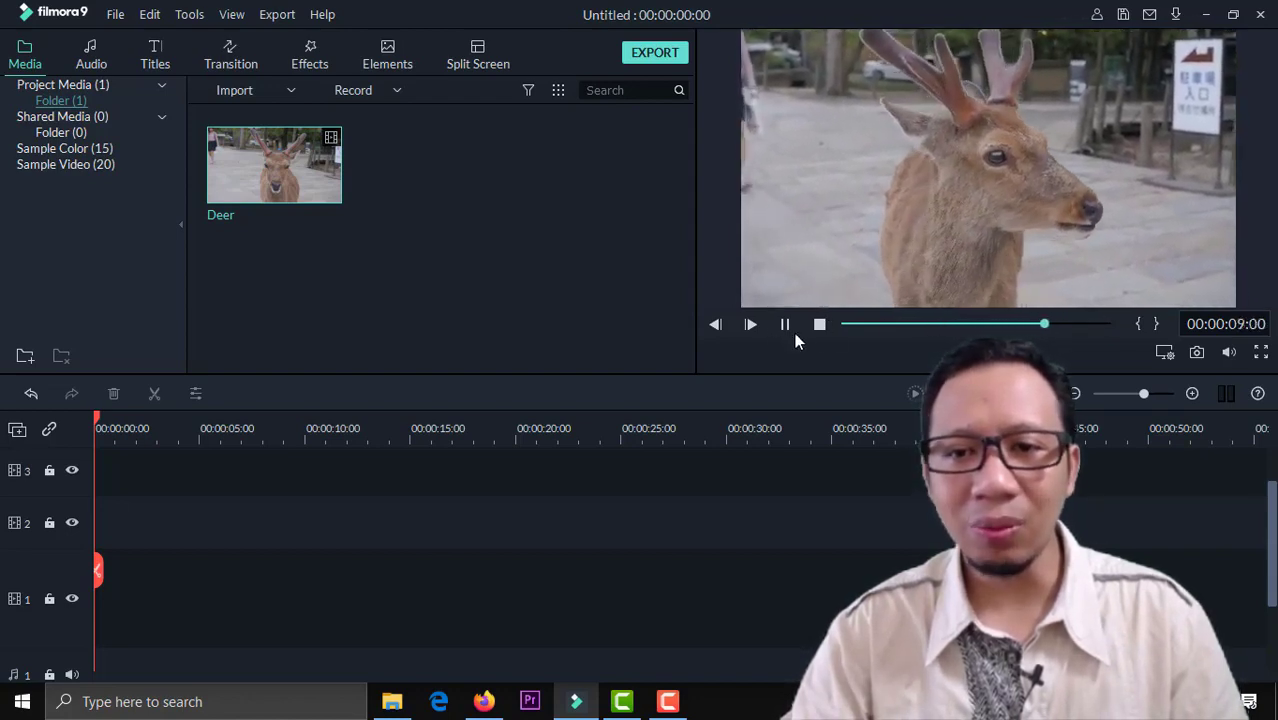
pyautogui.click(819, 324)
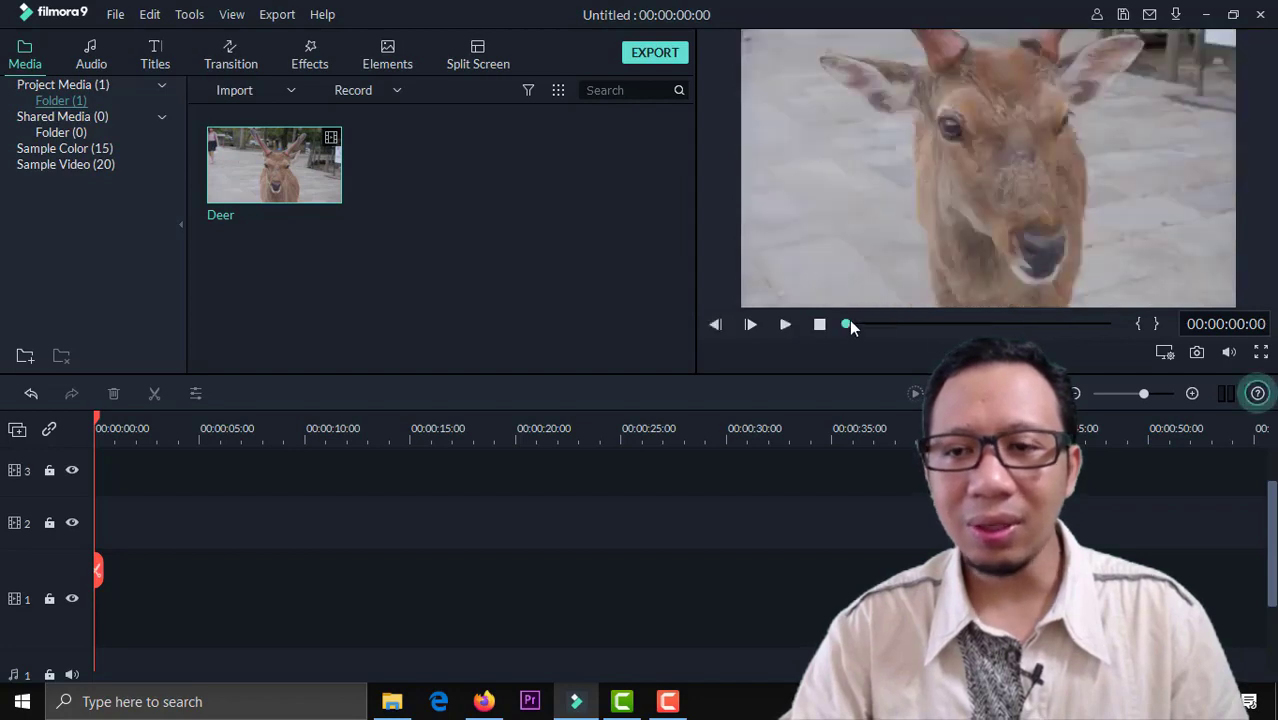
# Mark the Deer clip's in point at 00:00:00:20 and its out point at about 11 seconds.
pyautogui.moveTo(849, 320); pyautogui.dragTo(868, 319)
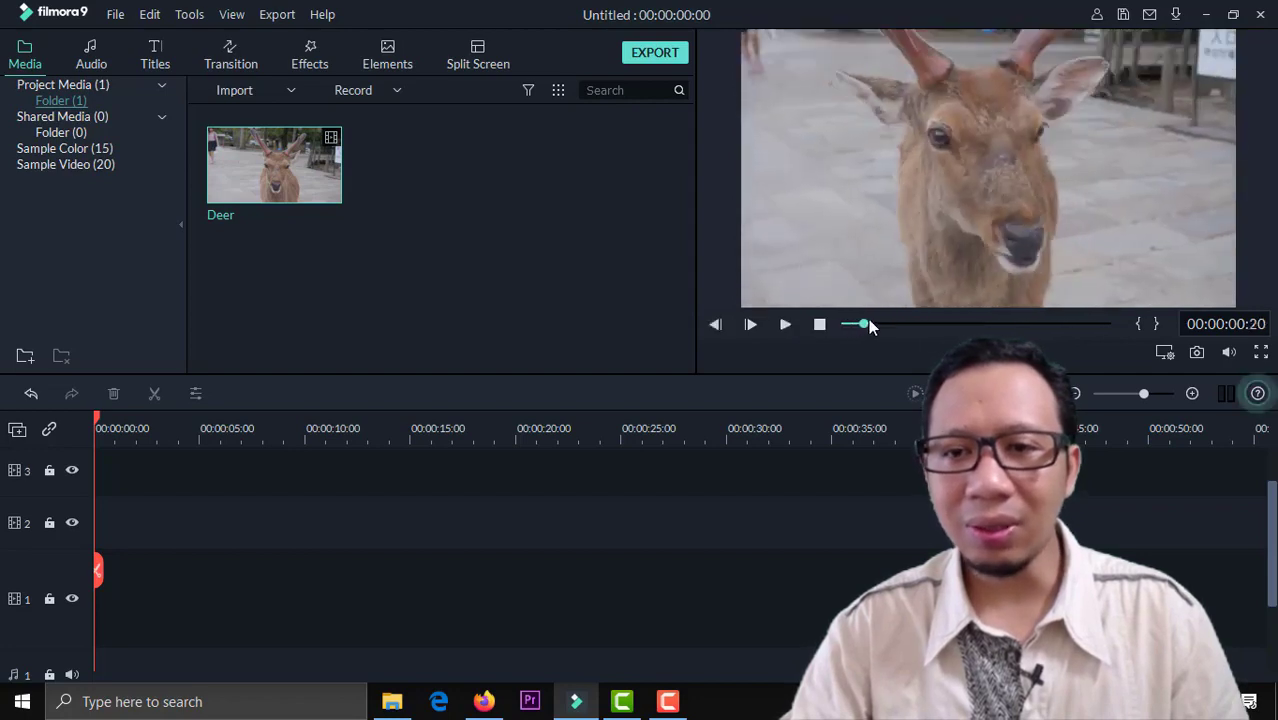
pyautogui.click(1140, 330)
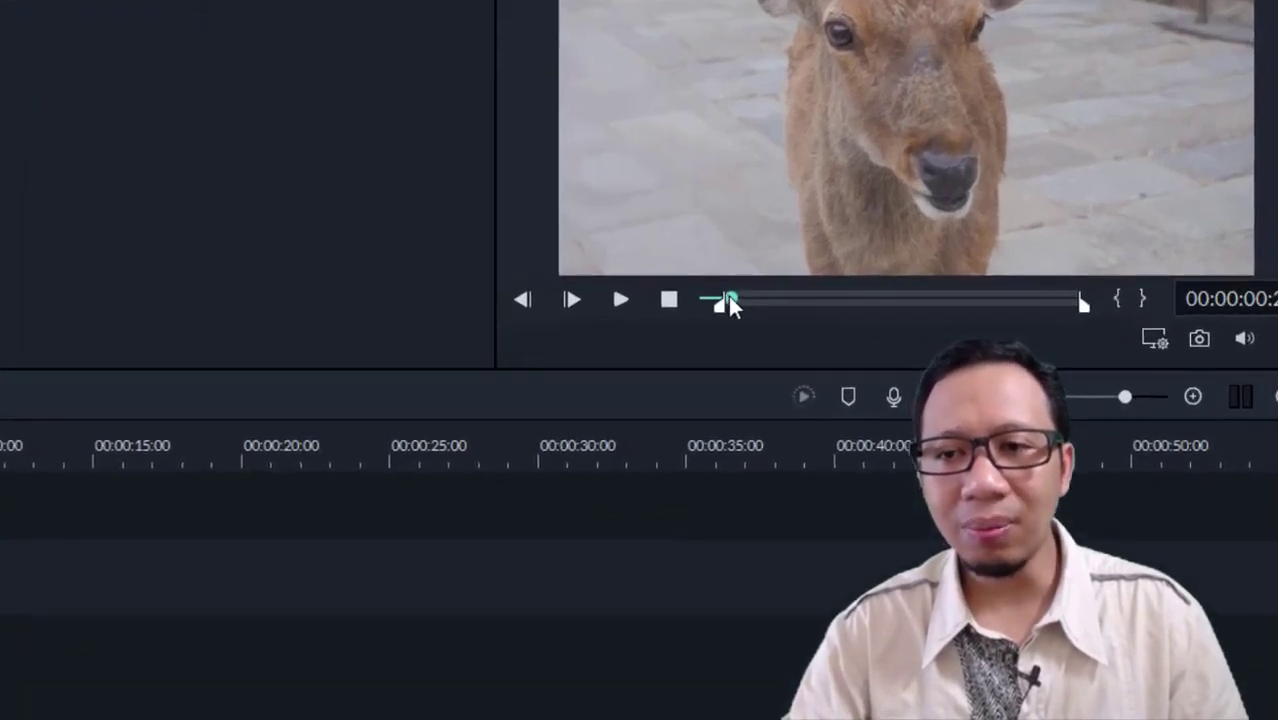
pyautogui.moveTo(730, 301); pyautogui.dragTo(1050, 323)
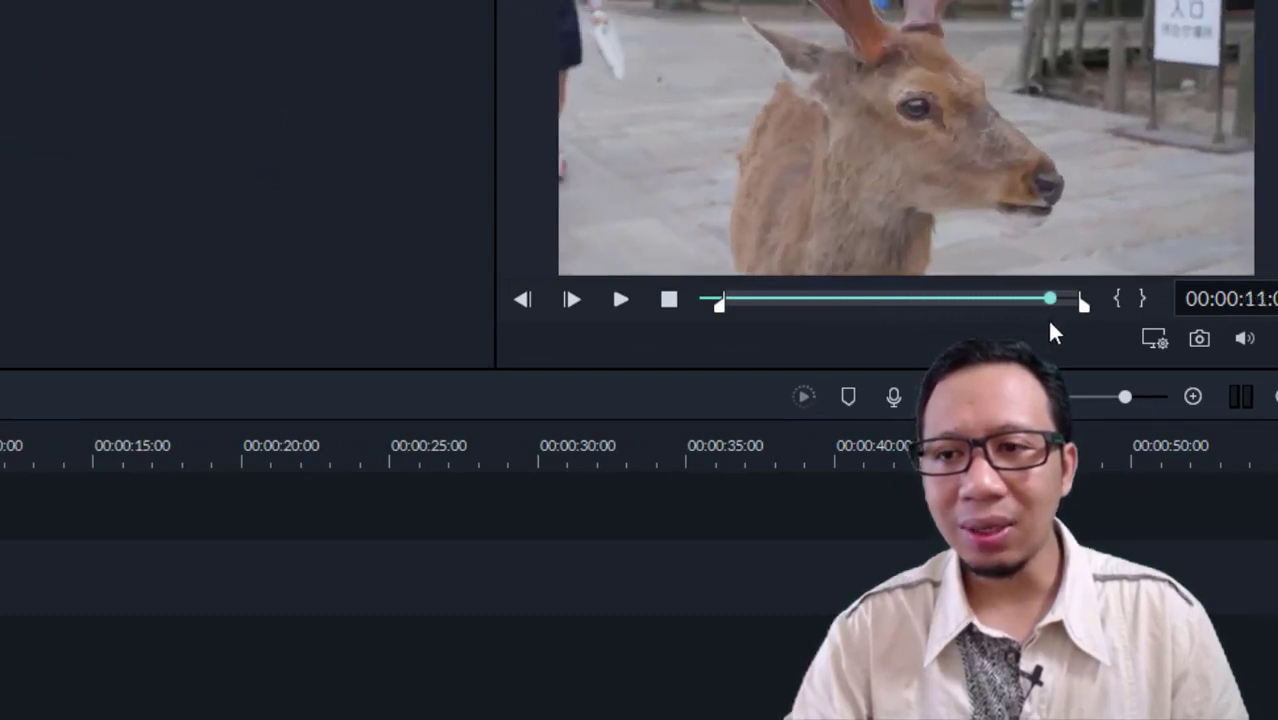
pyautogui.click(1142, 300)
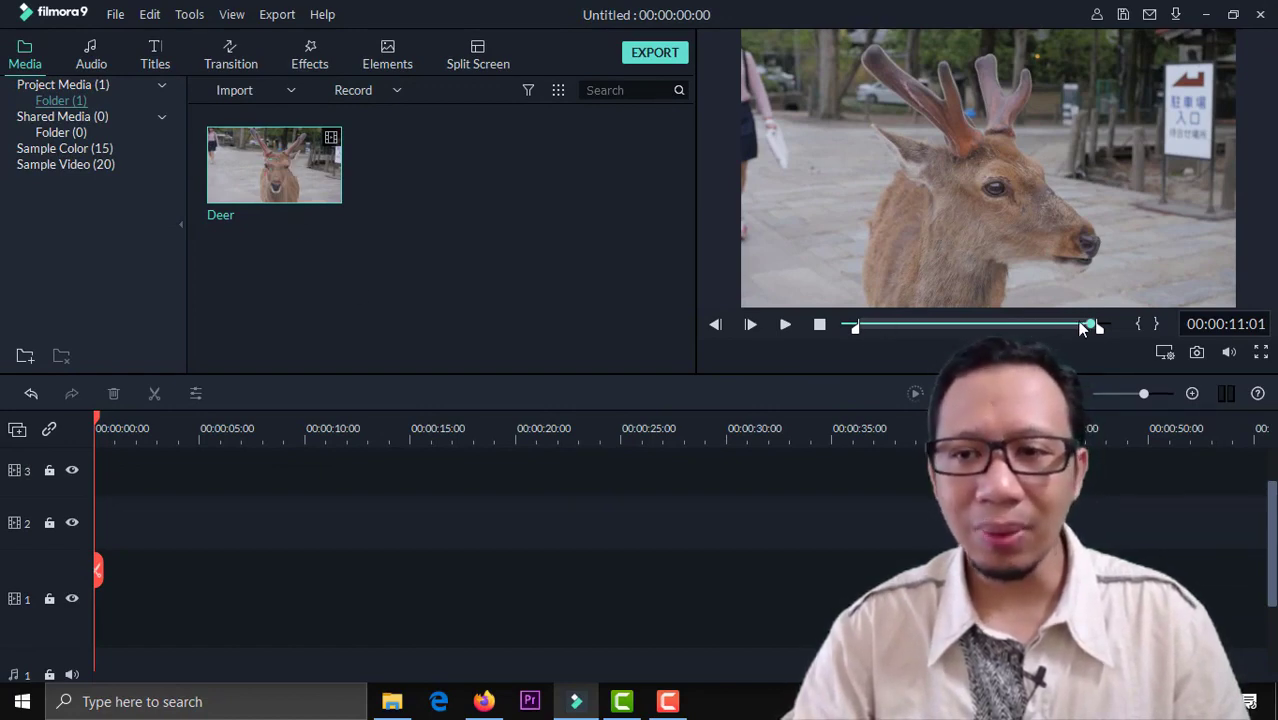
# Place the trimmed Deer clip at the start of video track 2, keeping the 1920 x 1080 25fps project settings, and preview its playback.
pyautogui.moveTo(280, 163); pyautogui.dragTo(6, 522)
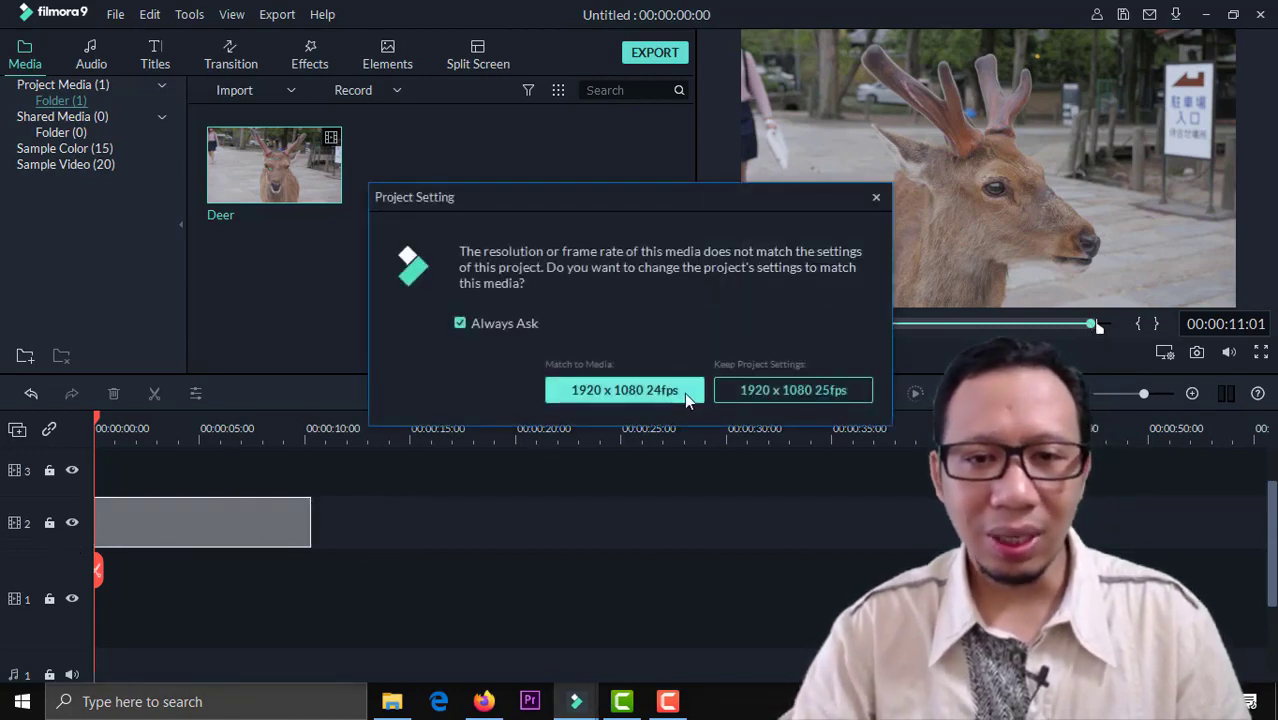
pyautogui.click(772, 391)
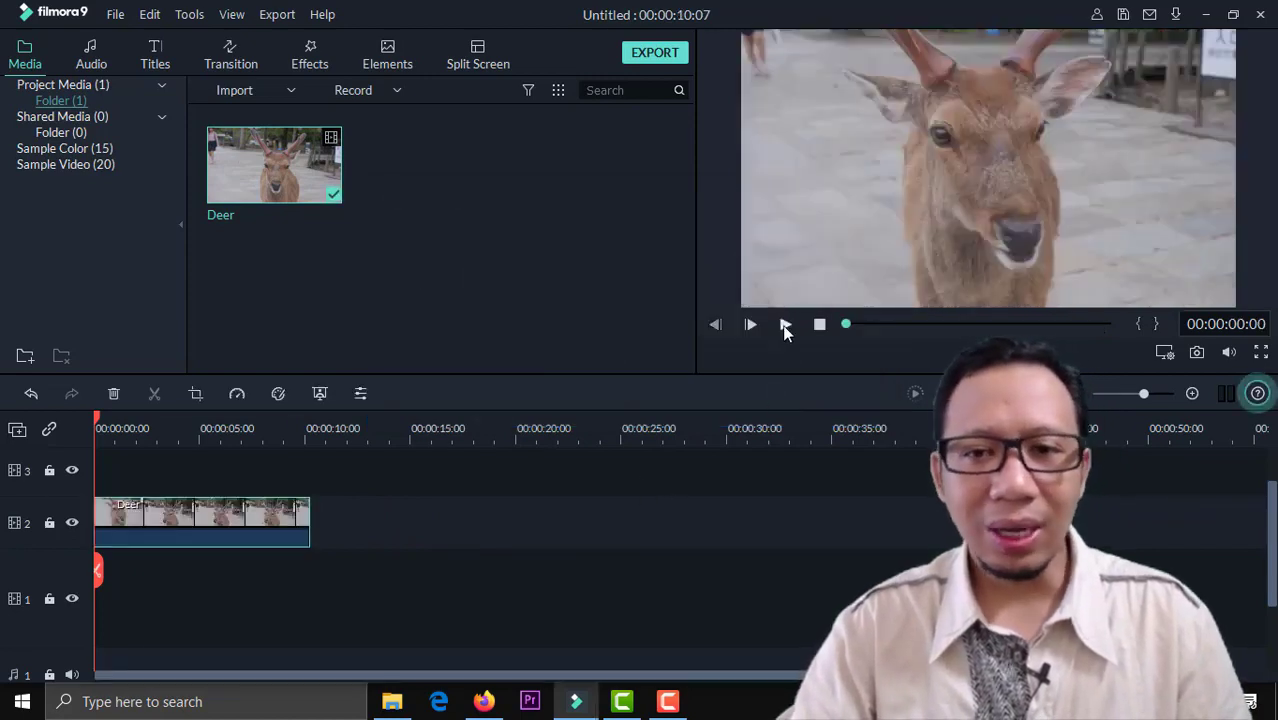
pyautogui.click(784, 324)
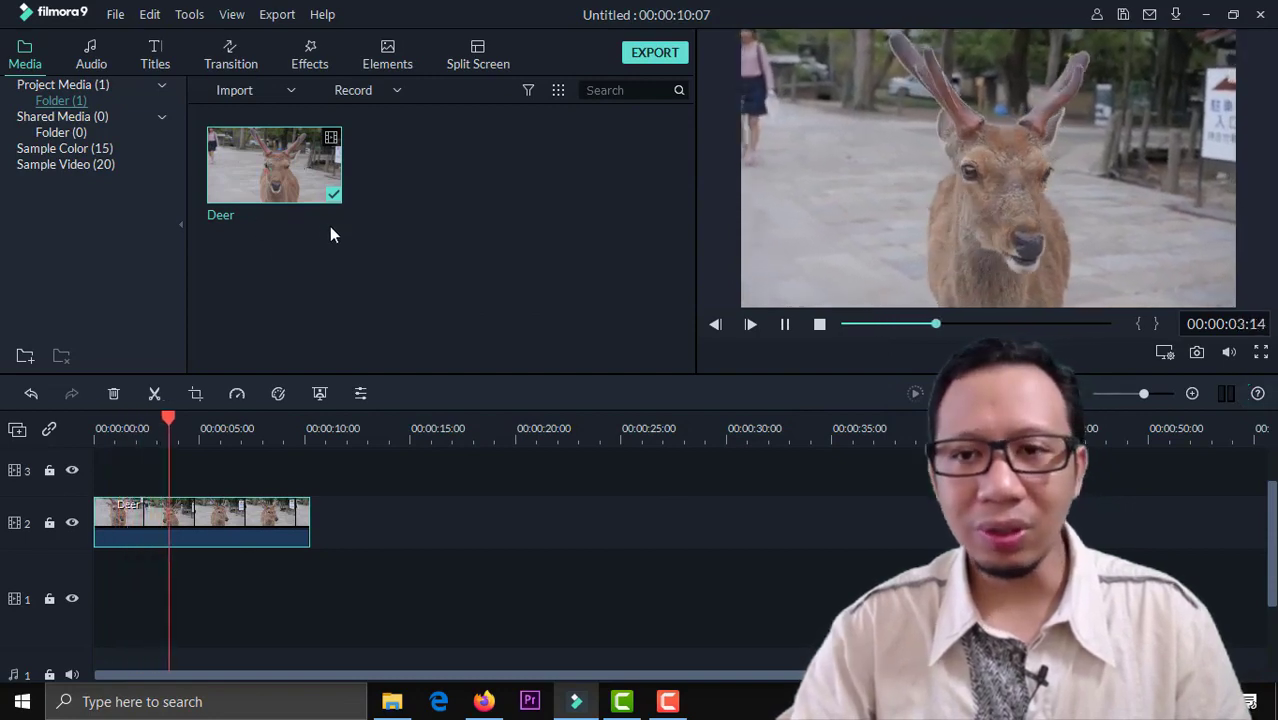
pyautogui.click(784, 324)
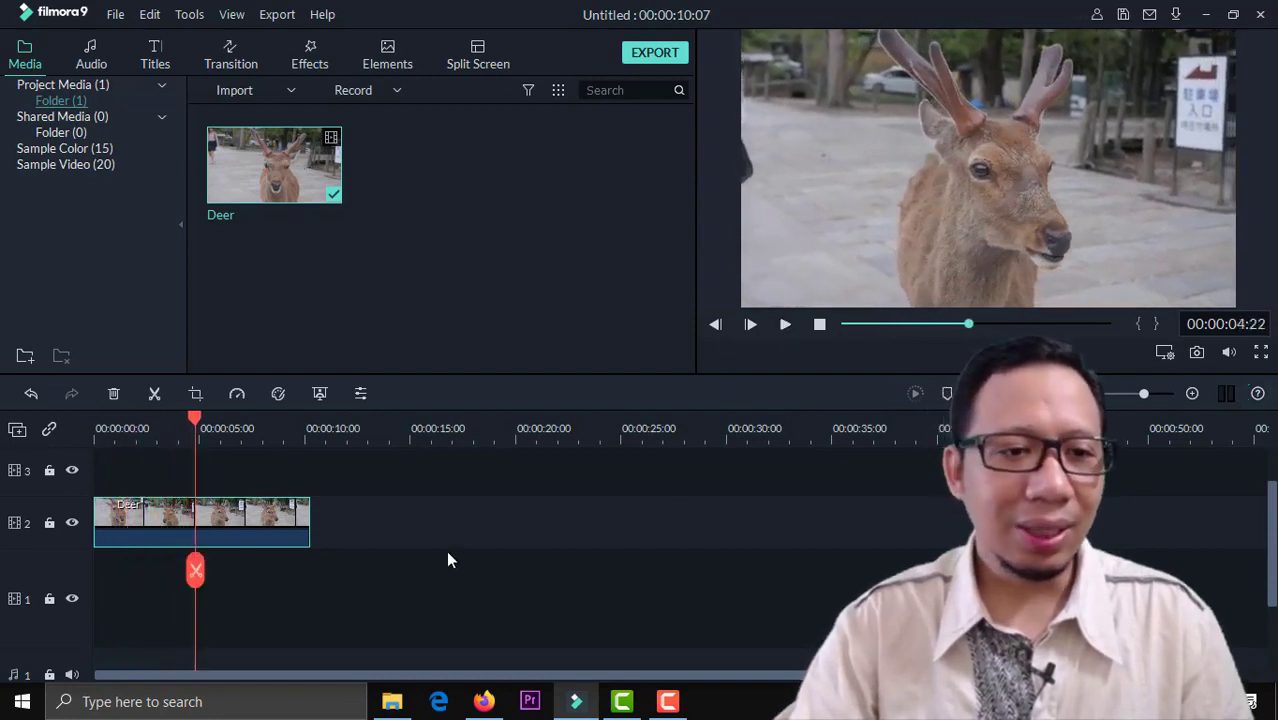
pyautogui.click(560, 645)
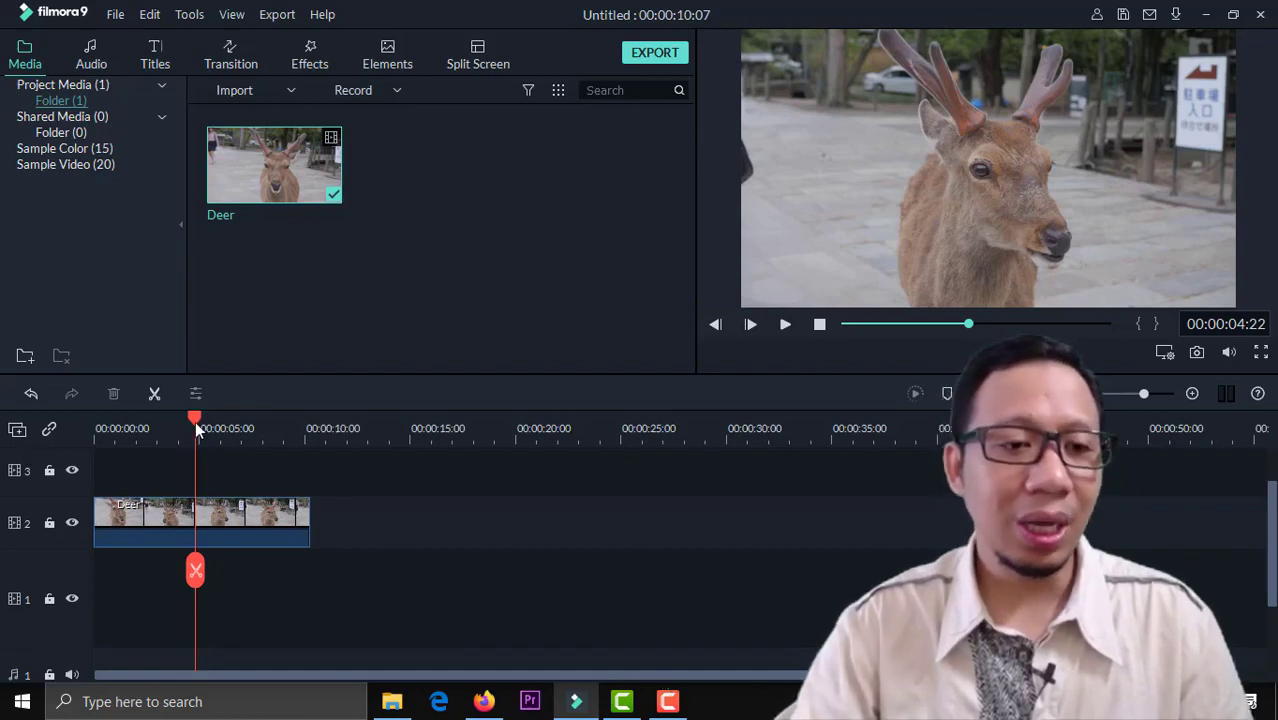
# Split the Deer clip on track 2 at 00:00:04:13.
pyautogui.moveTo(197, 427)
pyautogui.mouseDown()
pyautogui.moveTo(309, 426)
pyautogui.moveTo(112, 436)
pyautogui.moveTo(189, 433)
pyautogui.mouseUp()
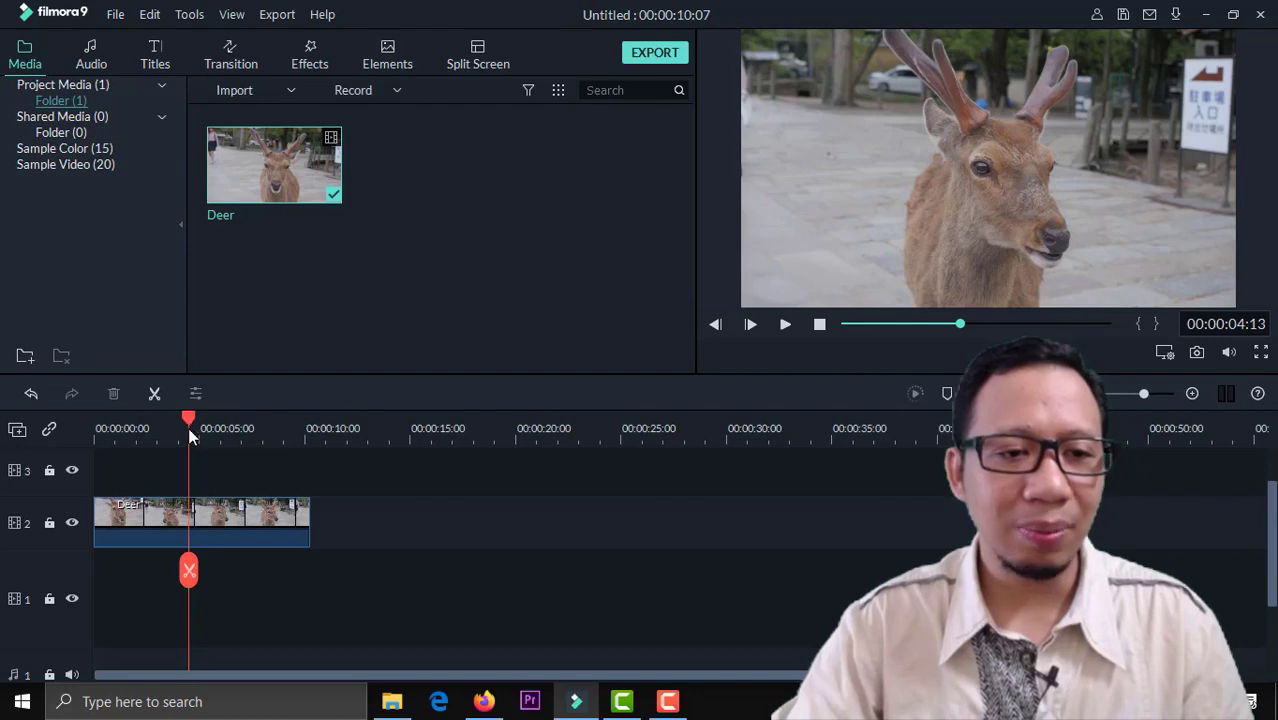
pyautogui.scroll(4, 200, 425)
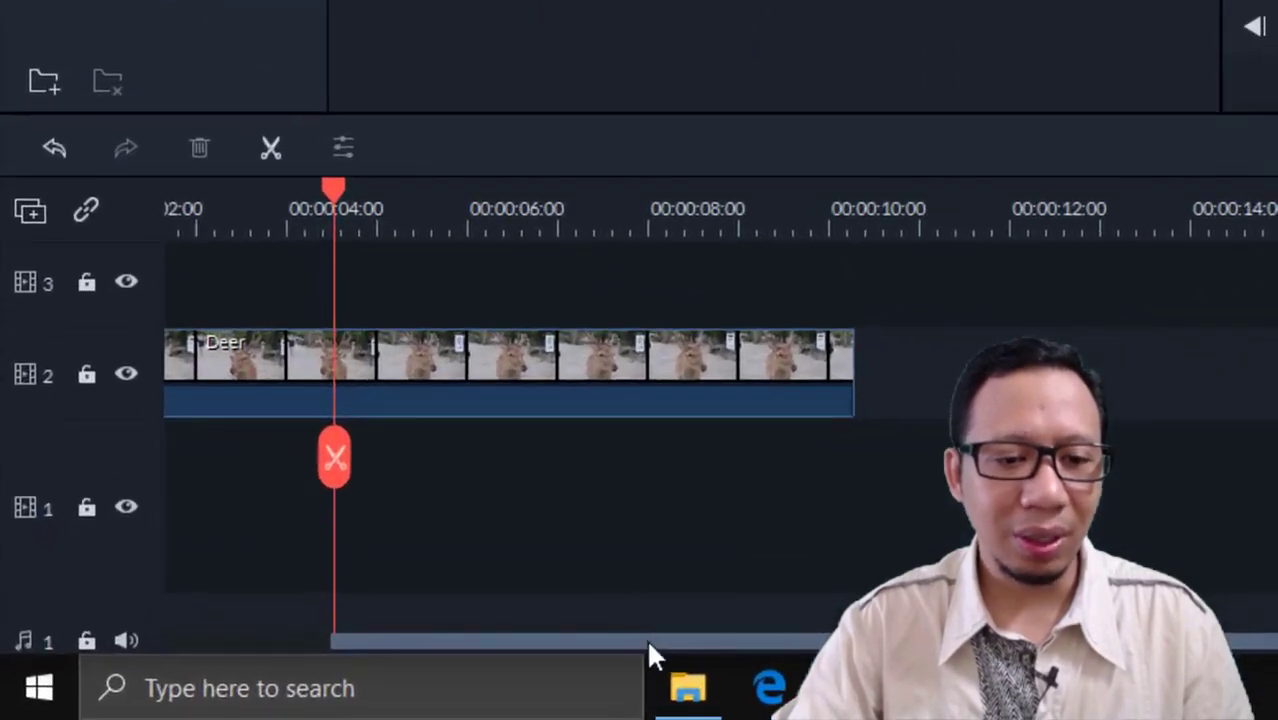
pyautogui.moveTo(649, 641); pyautogui.dragTo(409, 654)
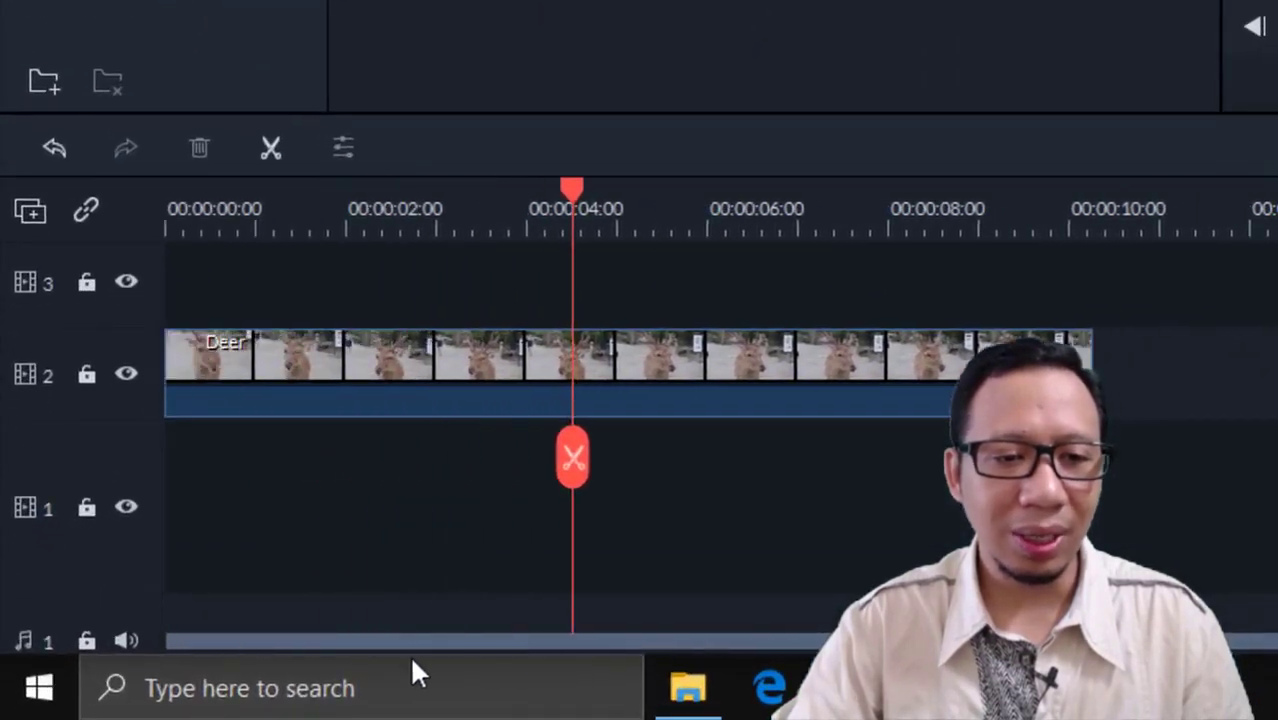
pyautogui.click(269, 150)
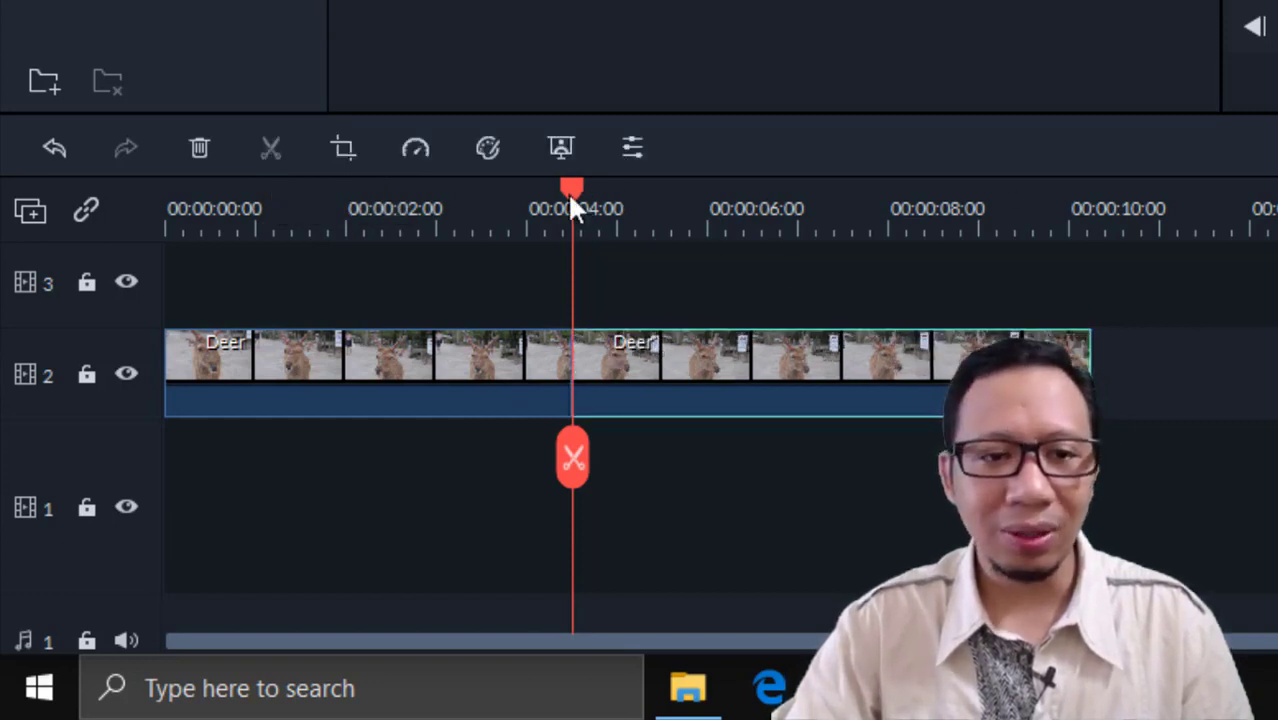
# Split the Deer clip again at about 5.7 seconds and select the short middle piece.
pyautogui.moveTo(573, 190); pyautogui.dragTo(686, 199)
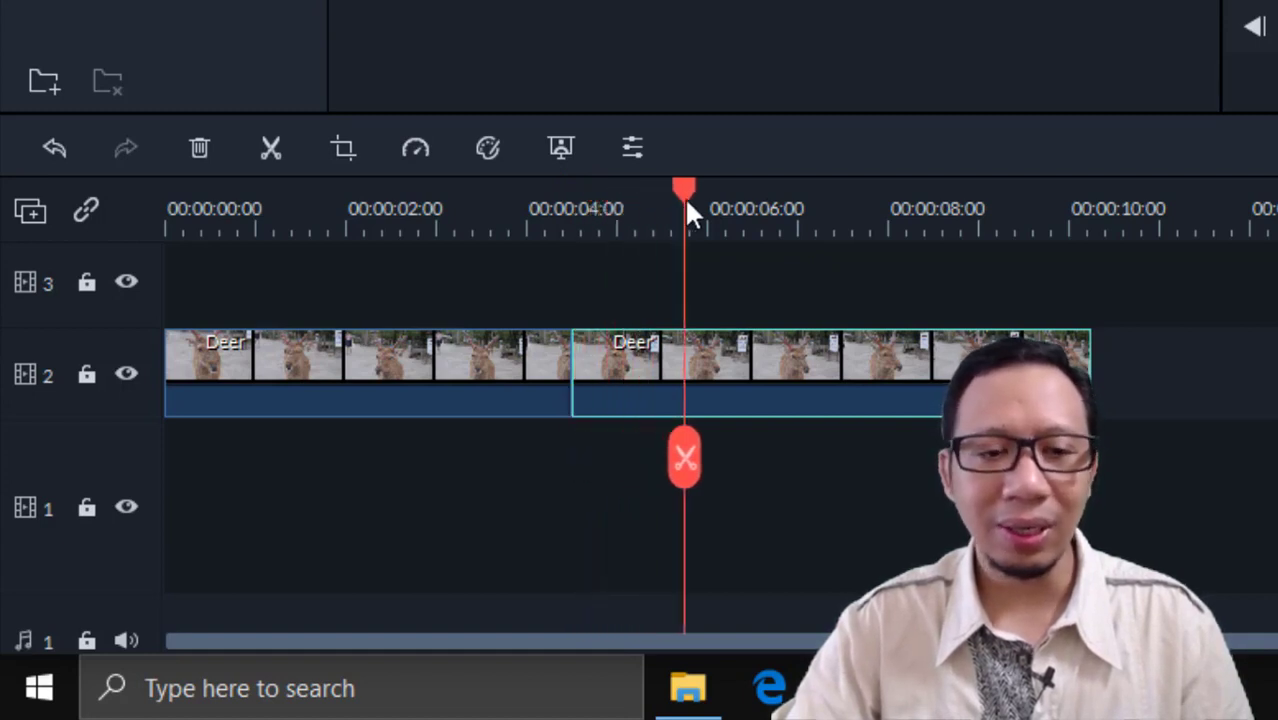
pyautogui.click(276, 147)
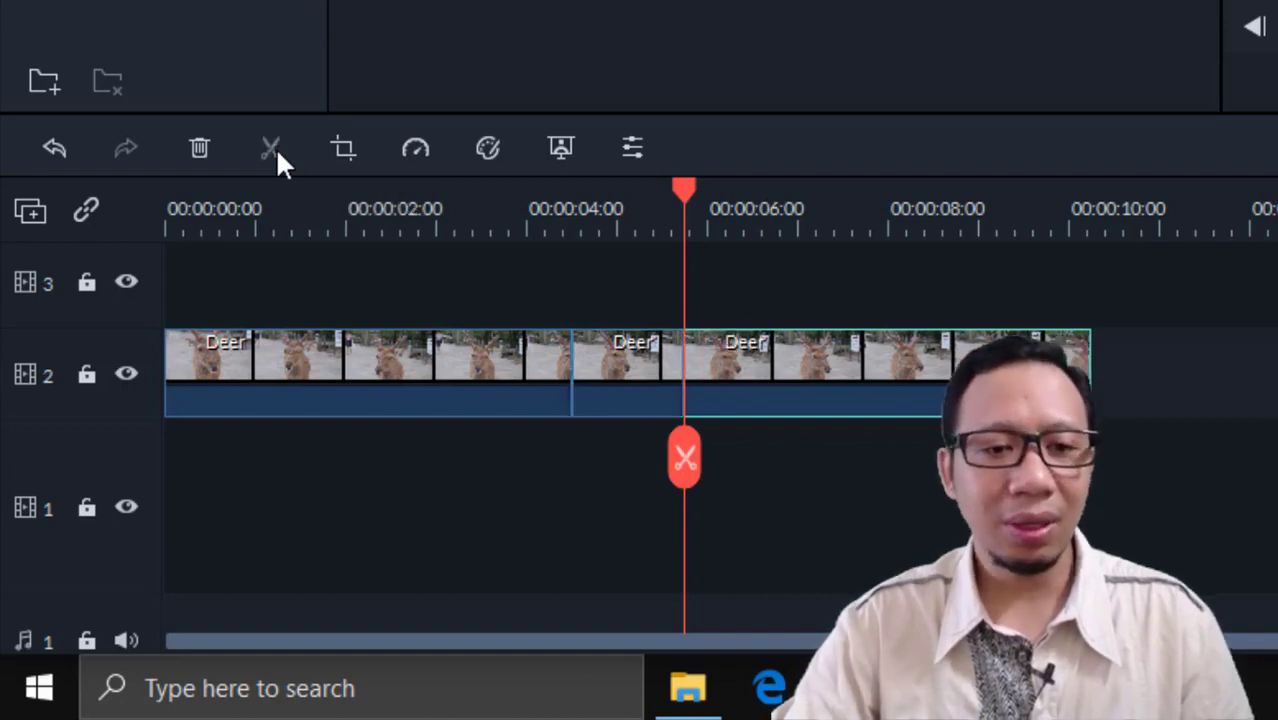
pyautogui.click(625, 398)
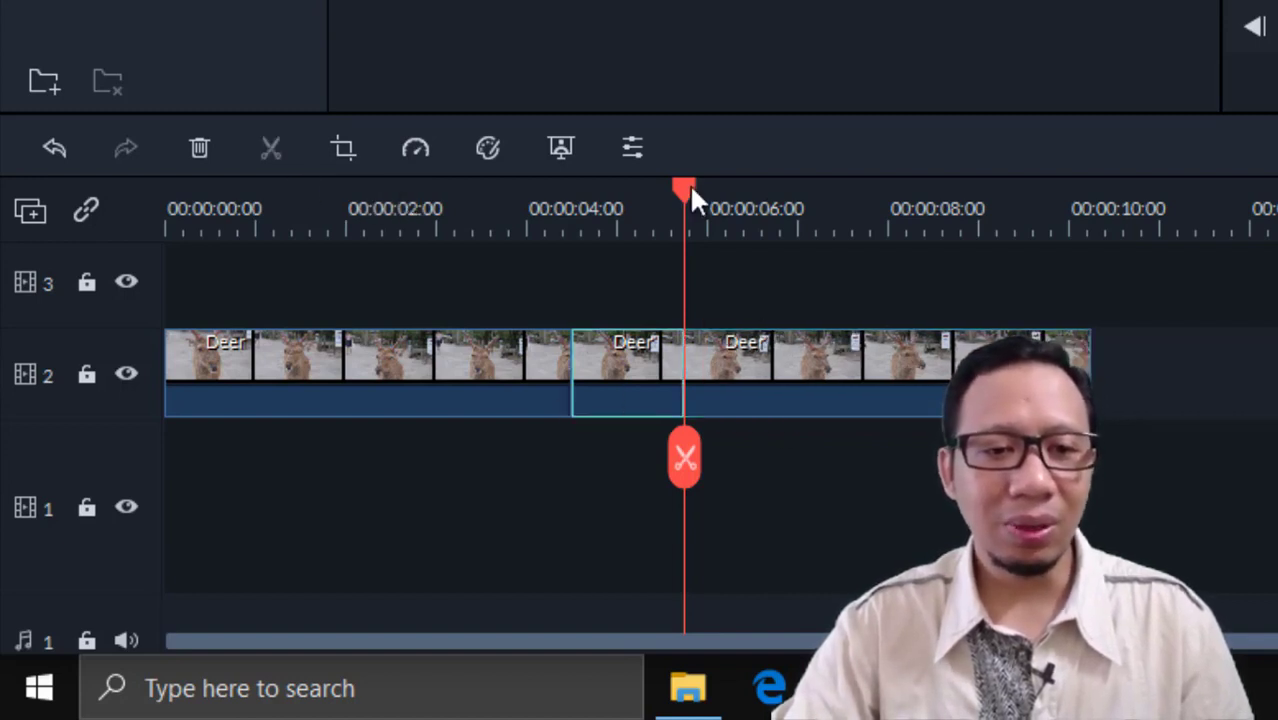
# Move the playhead inside the selected middle piece, to 00:00:05:01.
pyautogui.moveTo(689, 186); pyautogui.dragTo(634, 238)
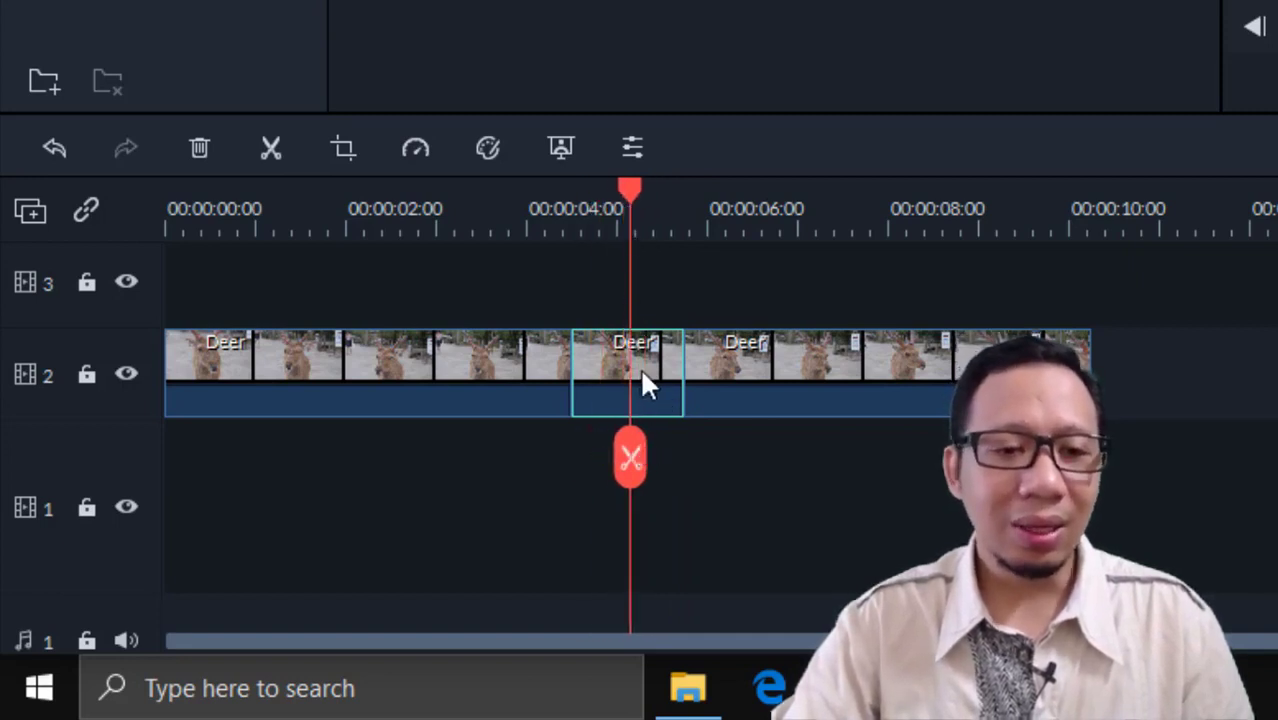
pyautogui.click(644, 282)
pyautogui.click(645, 372)
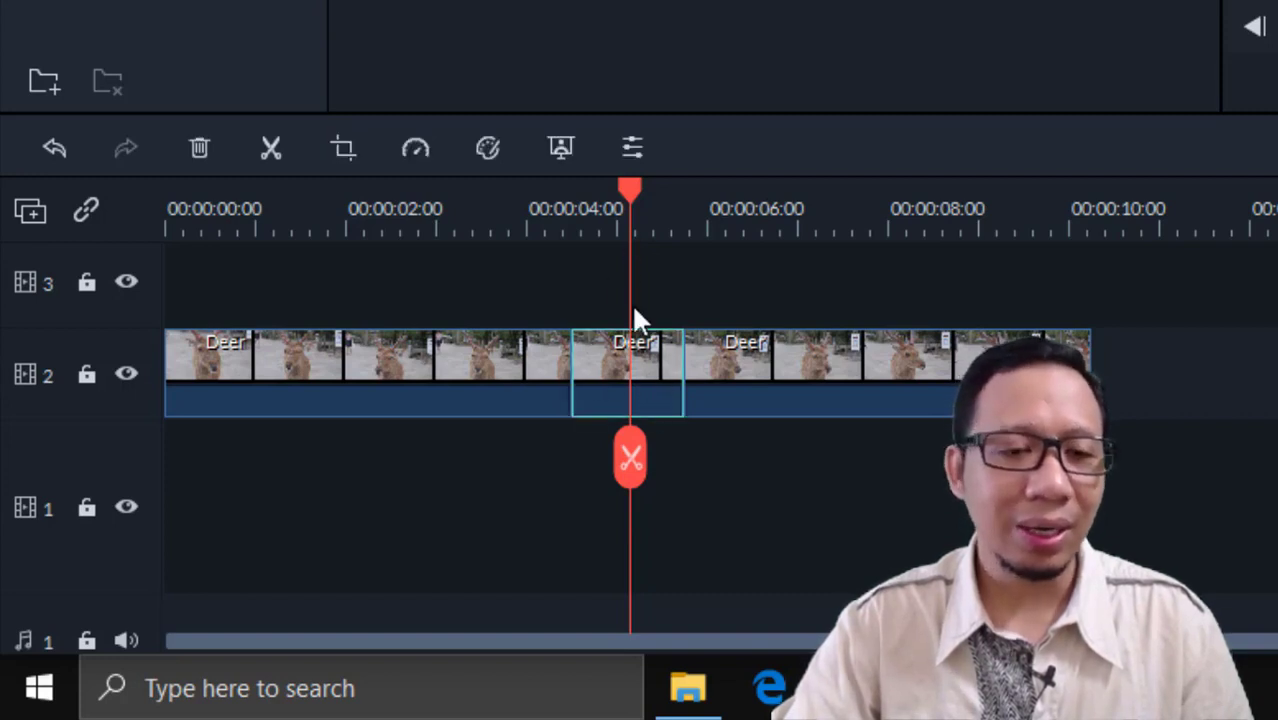
pyautogui.moveTo(631, 188); pyautogui.dragTo(621, 188)
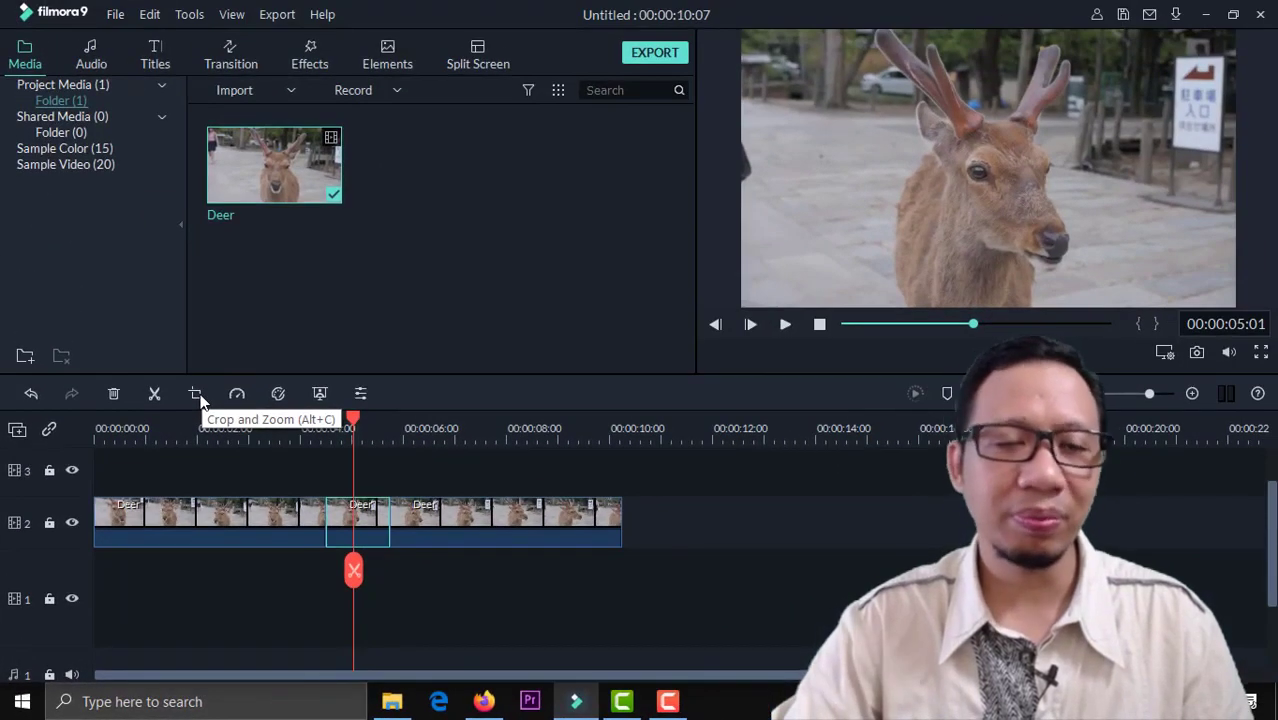
# Open Crop and Zoom for the middle piece, switch it to Pan & Zoom, and check the start and end frames.
pyautogui.click(197, 393)
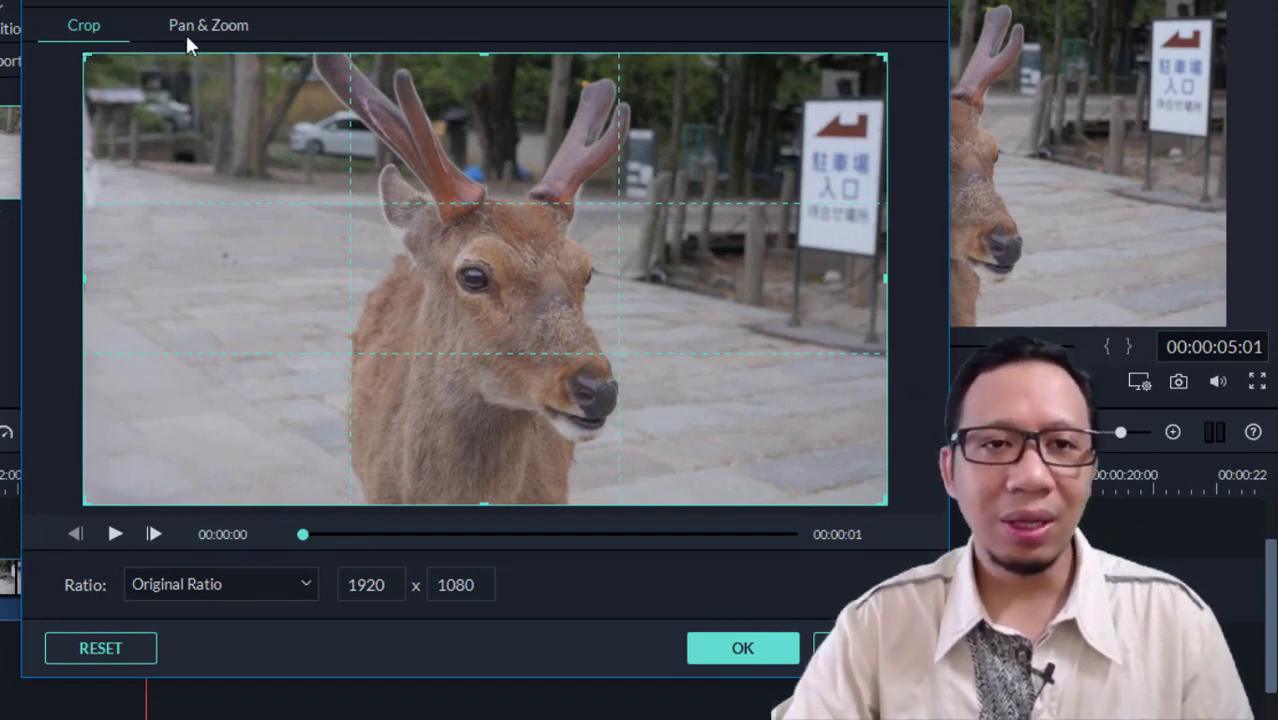
pyautogui.click(237, 26)
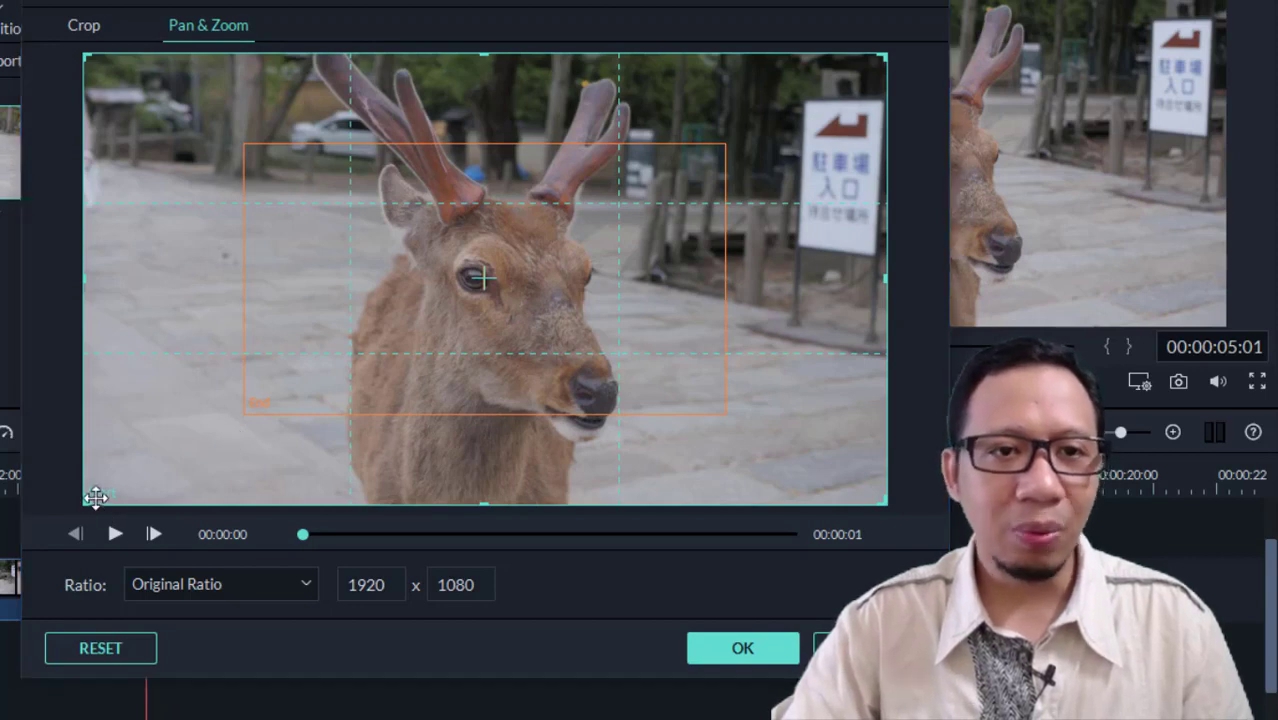
pyautogui.click(285, 348)
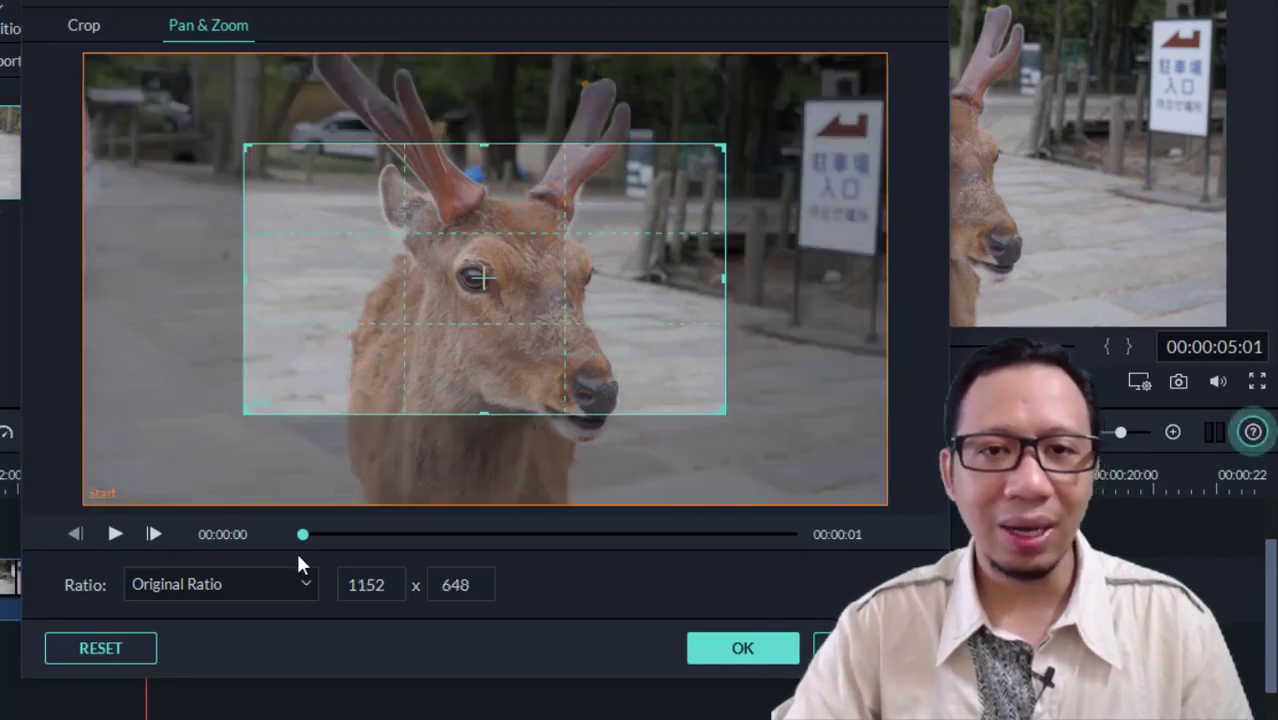
pyautogui.click(210, 495)
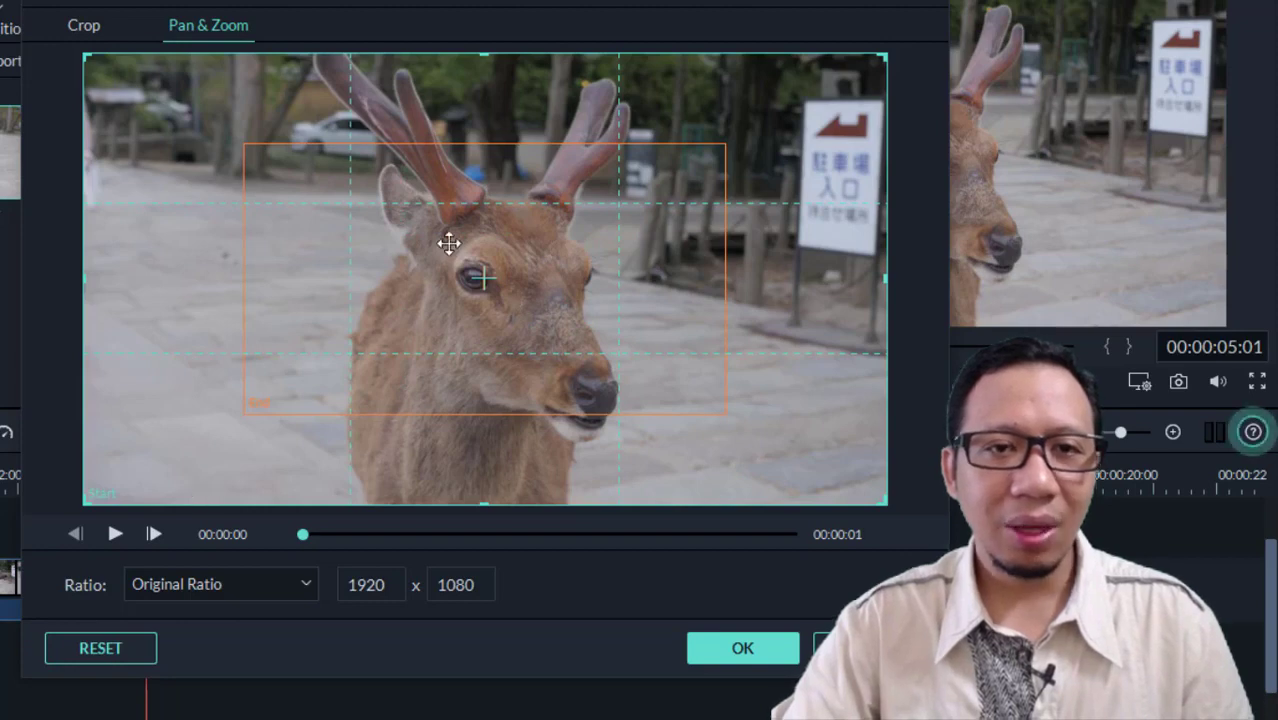
# Shrink the Pan & Zoom end frame to about 536 x 301 and position it over the deer's eye, keeping the original ratio.
pyautogui.click(557, 289)
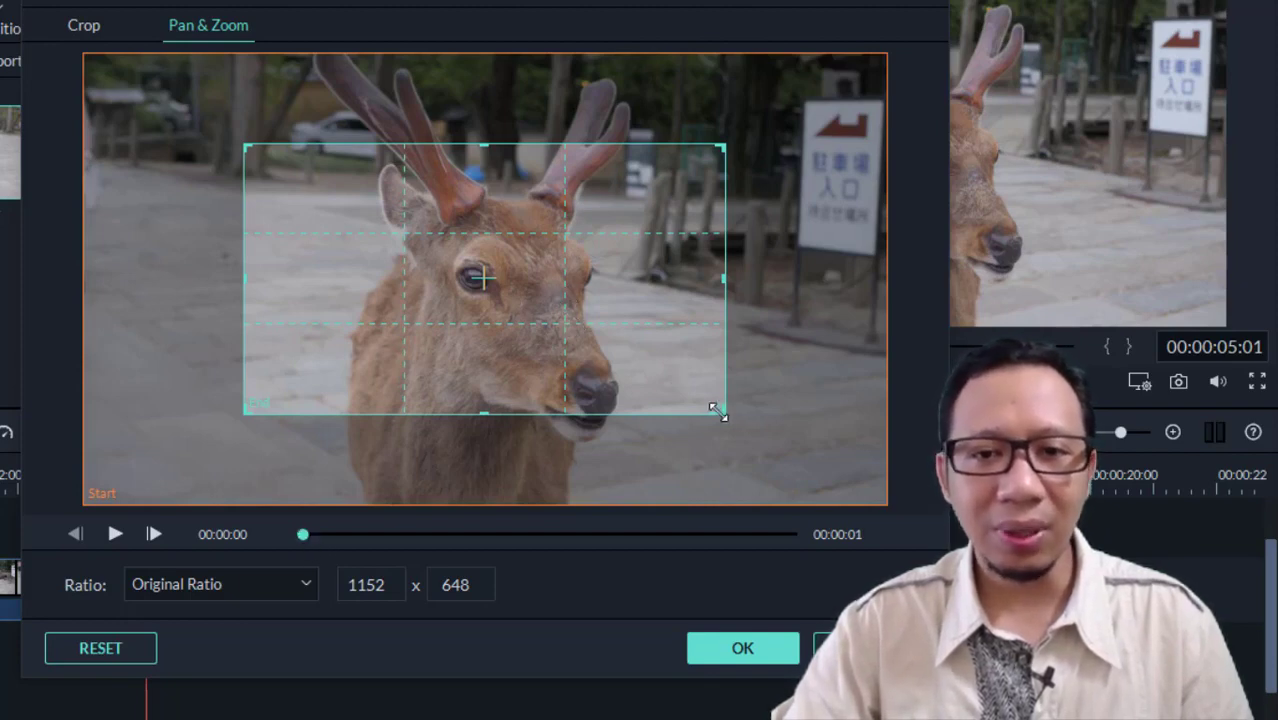
pyautogui.moveTo(716, 412)
pyautogui.mouseDown()
pyautogui.moveTo(622, 374)
pyautogui.moveTo(524, 310)
pyautogui.mouseUp()
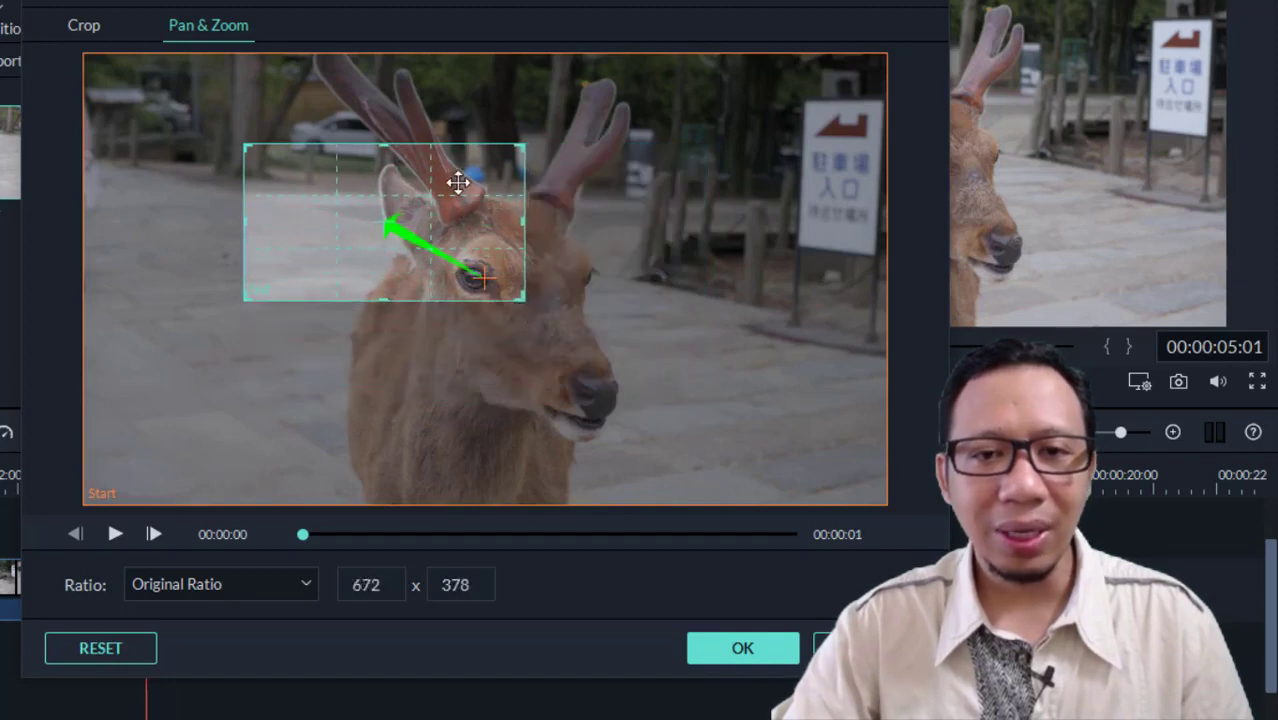
pyautogui.moveTo(457, 182); pyautogui.dragTo(541, 251)
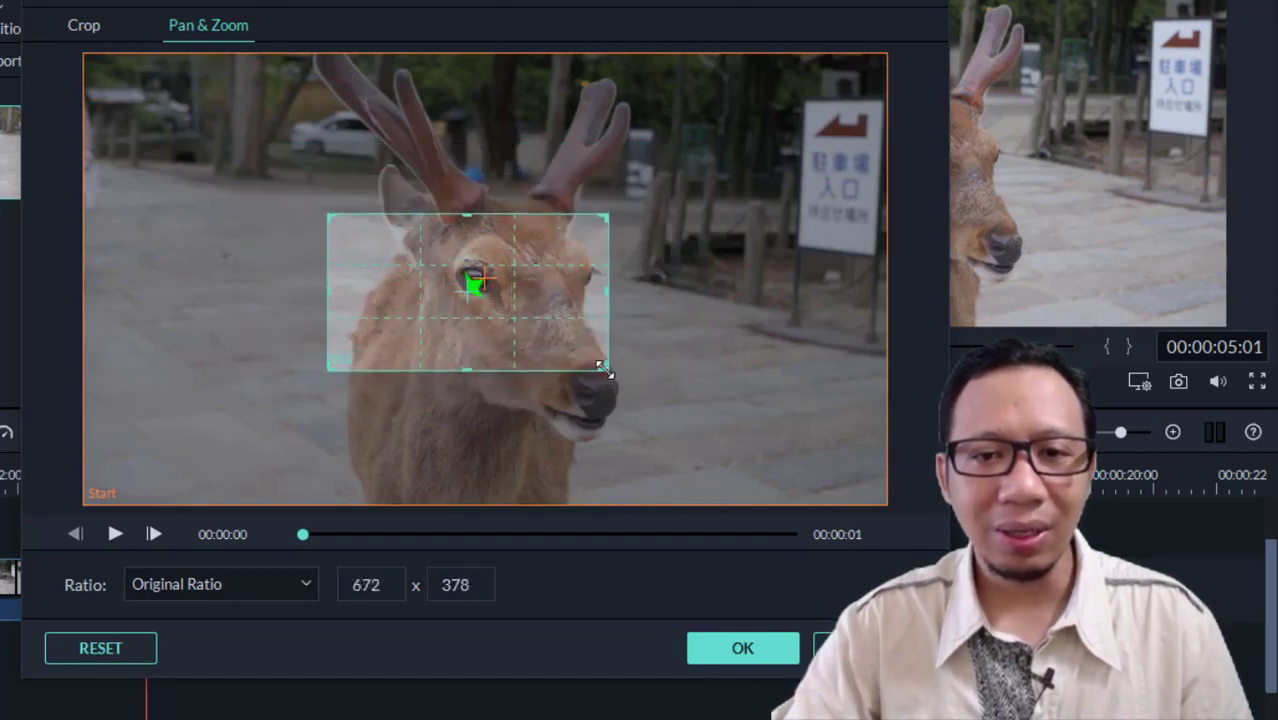
pyautogui.moveTo(604, 368); pyautogui.dragTo(550, 338)
pyautogui.moveTo(508, 257)
pyautogui.mouseDown()
pyautogui.moveTo(610, 277)
pyautogui.moveTo(550, 274)
pyautogui.moveTo(546, 295)
pyautogui.moveTo(553, 231)
pyautogui.moveTo(462, 272)
pyautogui.moveTo(496, 278)
pyautogui.mouseUp()
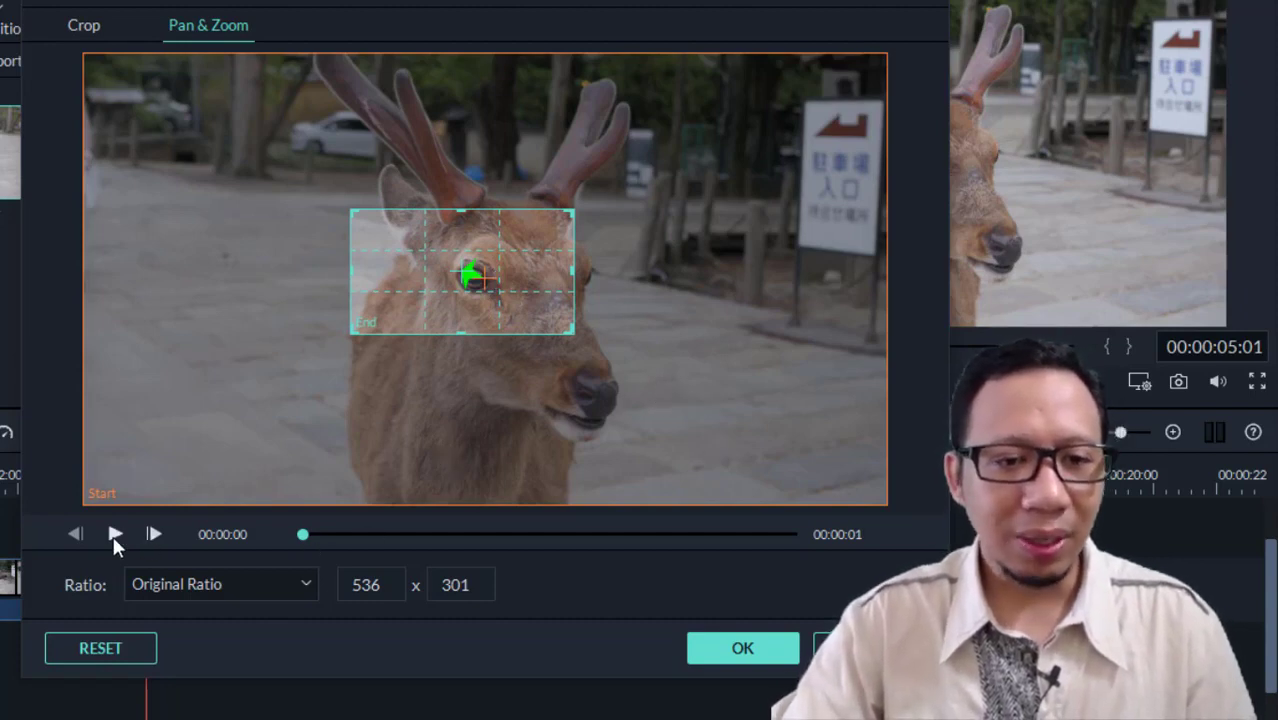
# Preview the zoom, shift the end frame slightly down on the deer's face, and preview it again.
pyautogui.click(113, 535)
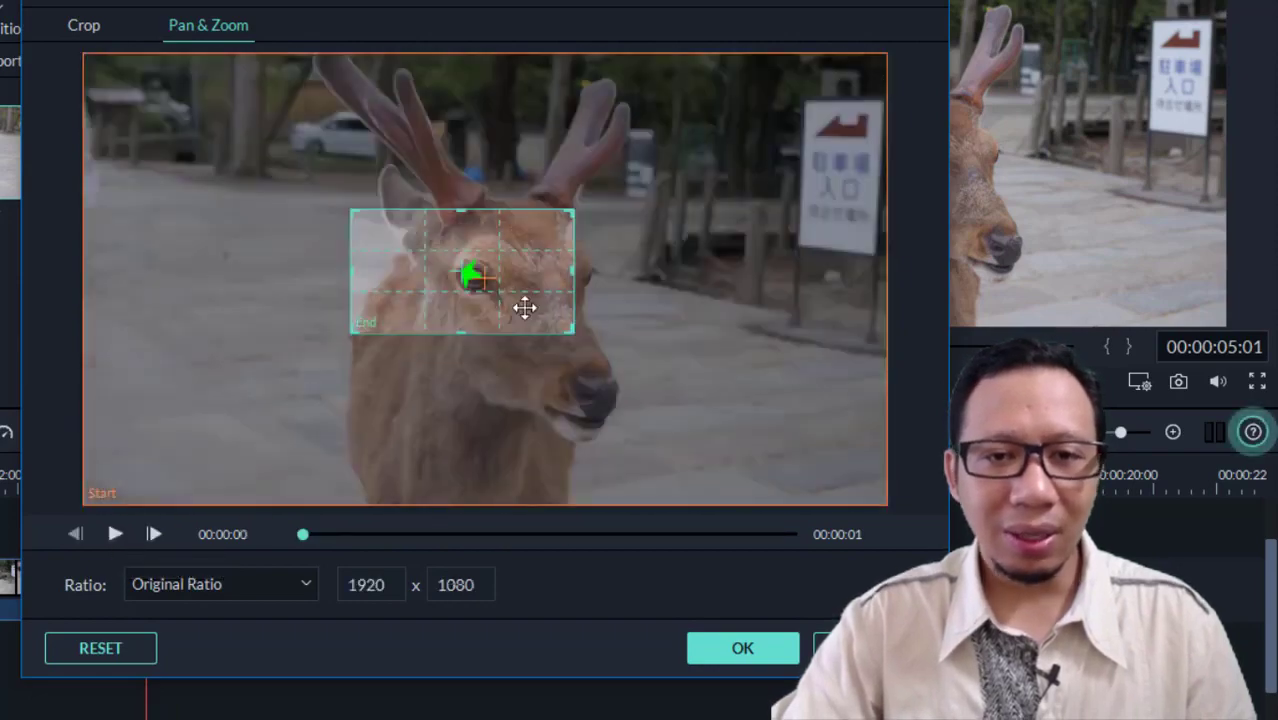
pyautogui.moveTo(527, 302); pyautogui.dragTo(525, 313)
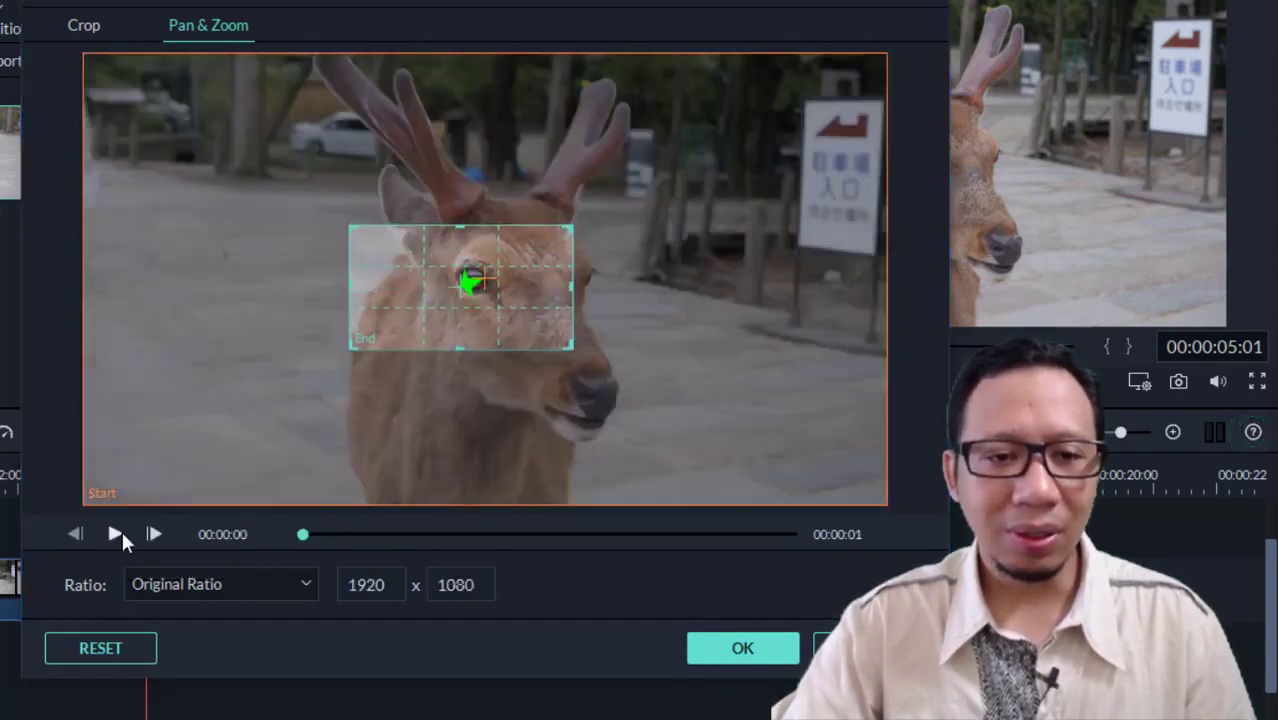
pyautogui.click(120, 532)
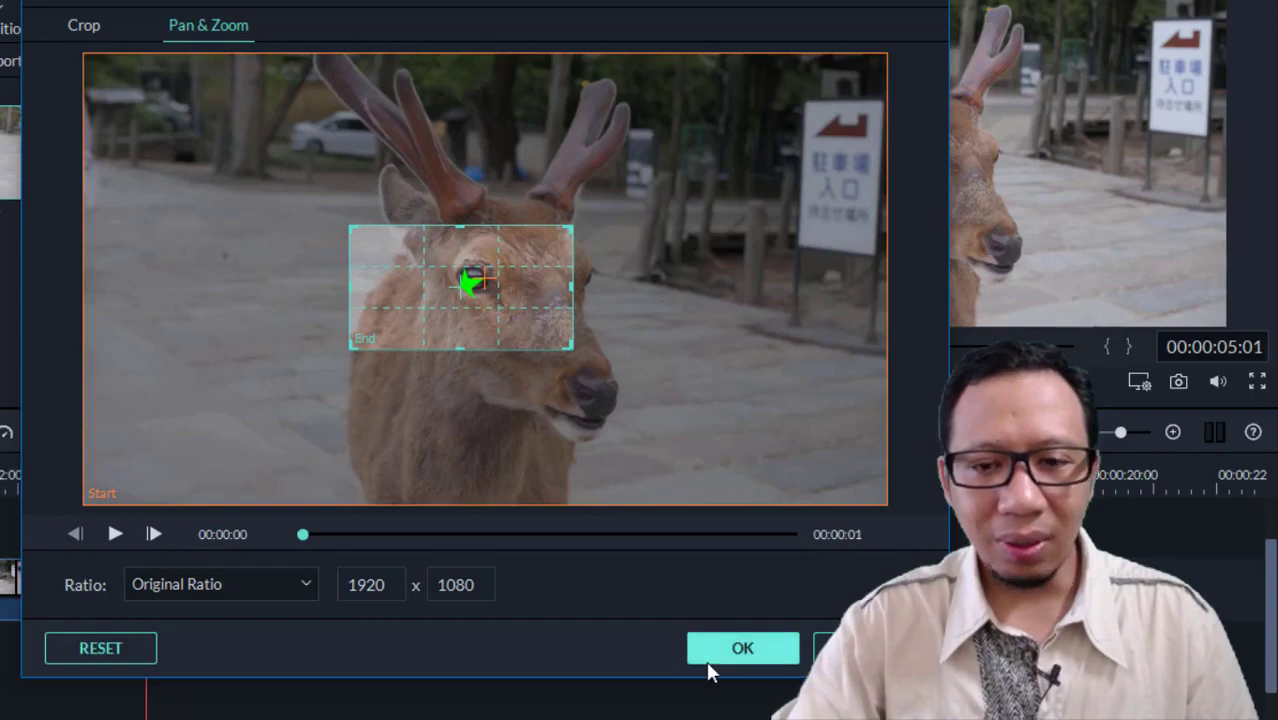
# Apply the Pan & Zoom to the middle piece and play the timeline from 00:00:04:10 to check it.
pyautogui.click(742, 652)
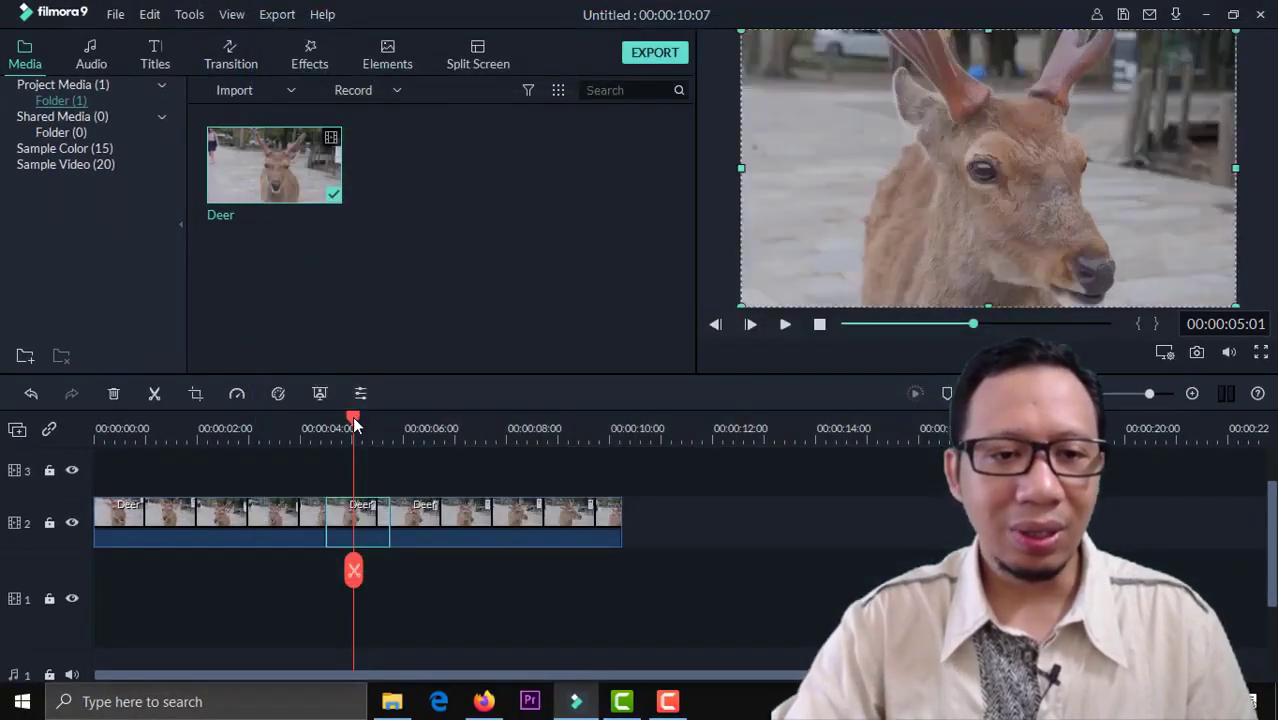
pyautogui.moveTo(355, 425); pyautogui.dragTo(320, 425)
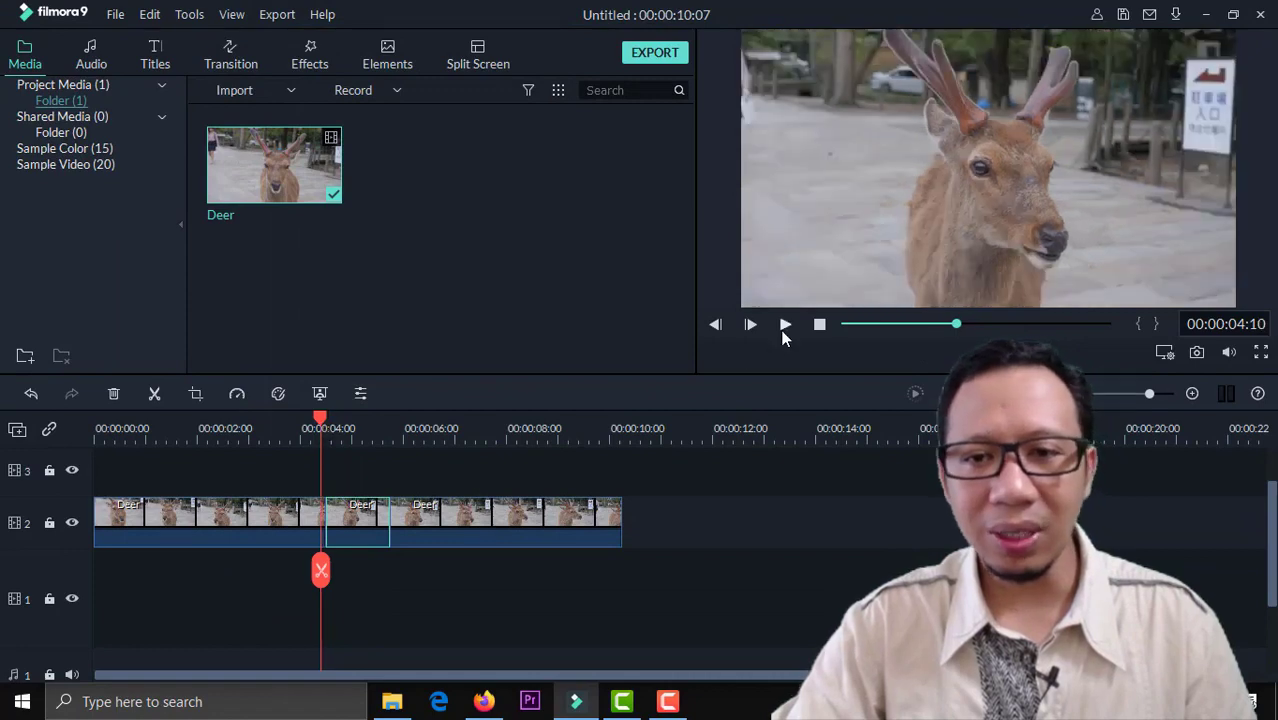
pyautogui.click(785, 325)
pyautogui.click(785, 325)
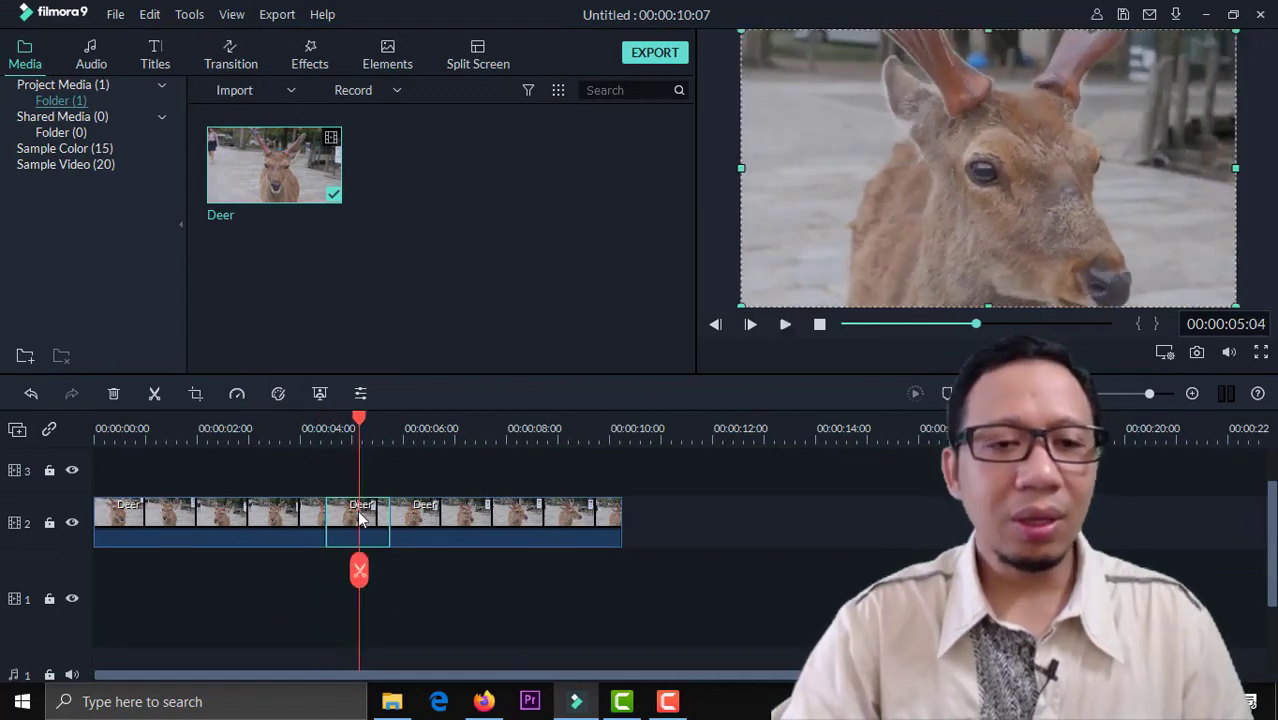
# Slow the middle piece down to 0.5x speed and play the result from 00:00:04:10.
pyautogui.click(237, 395)
pyautogui.moveTo(263, 452)
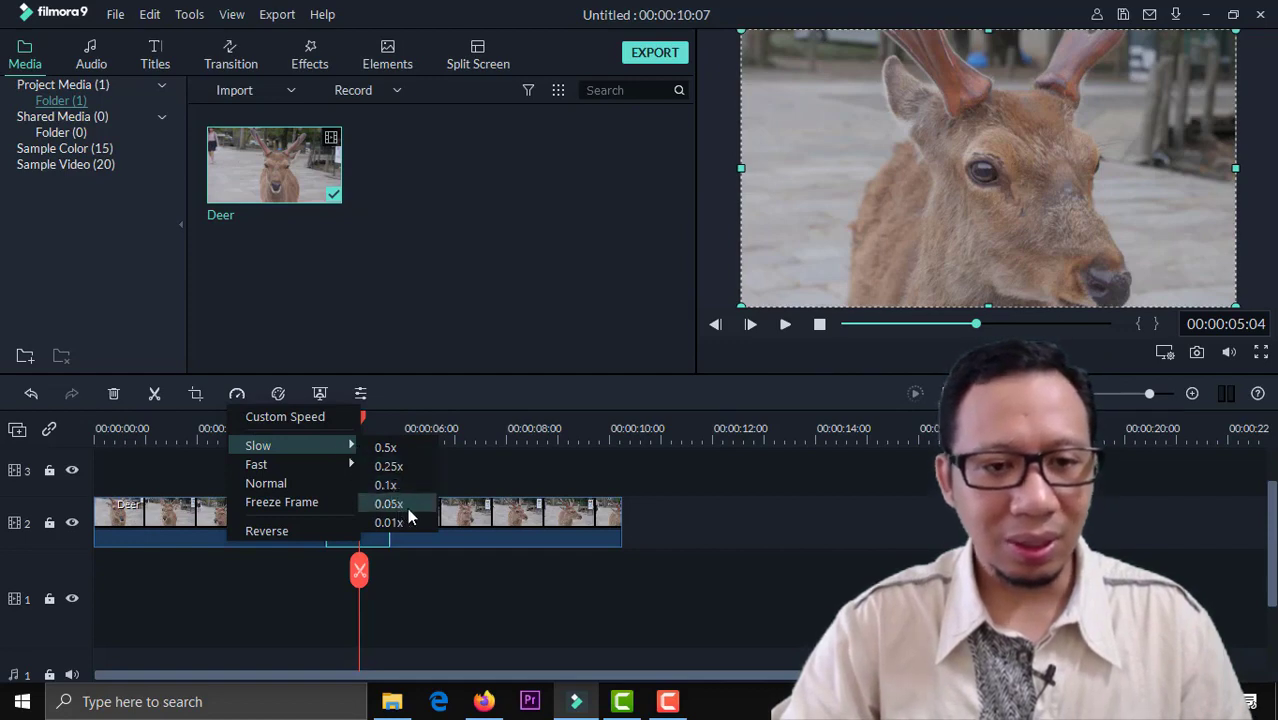
pyautogui.click(406, 447)
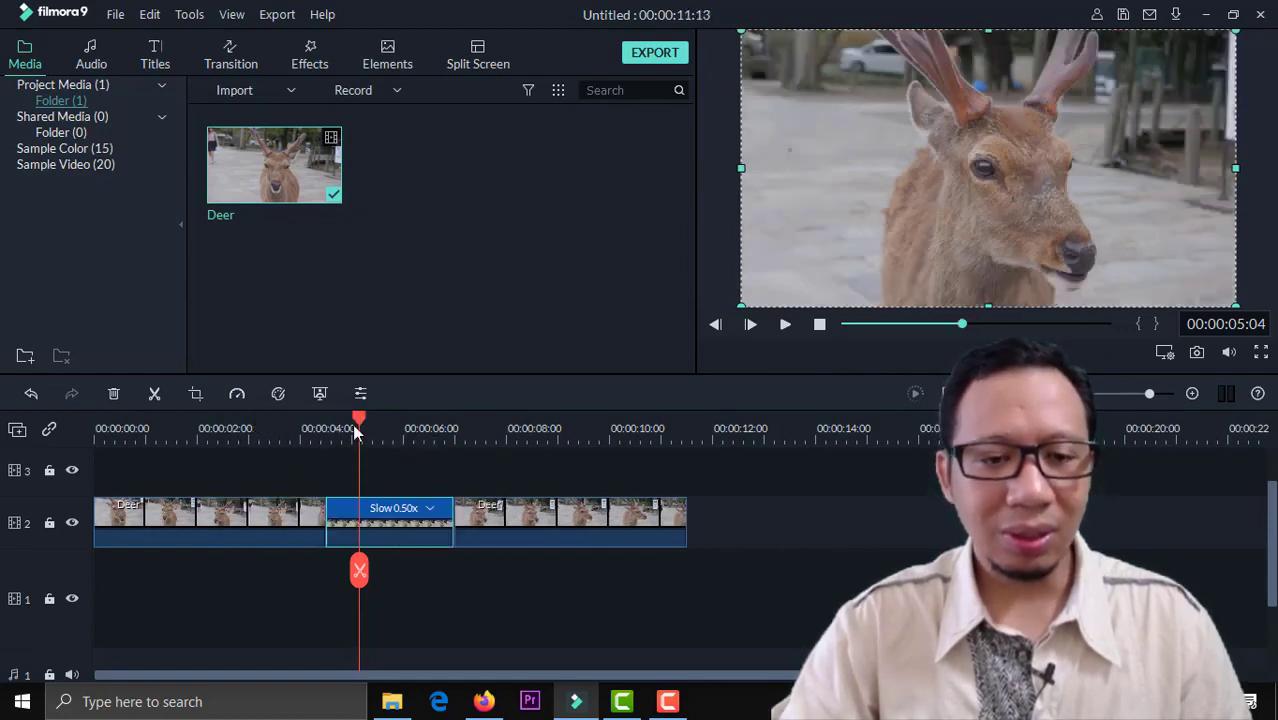
pyautogui.click(320, 427)
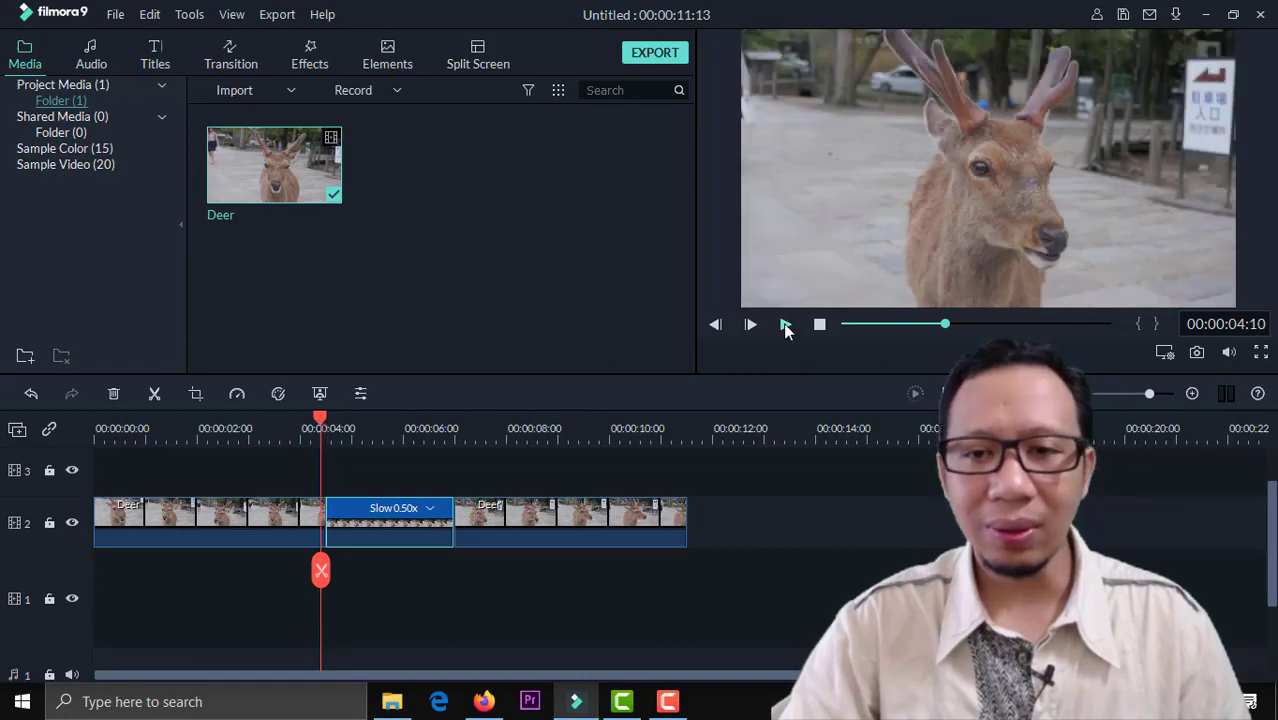
pyautogui.click(785, 324)
pyautogui.click(819, 324)
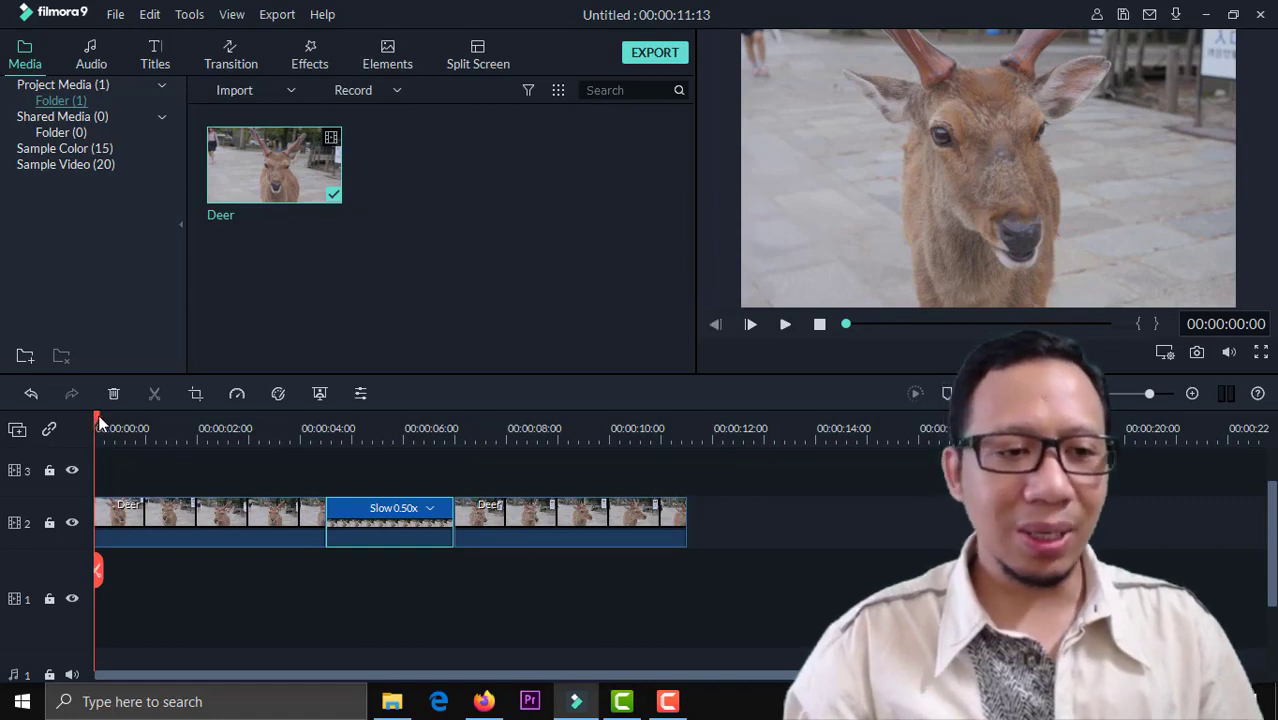
# Split the last deer piece at 00:00:08:16 and again at 00:00:10:00.
pyautogui.moveTo(99, 424); pyautogui.dragTo(541, 428)
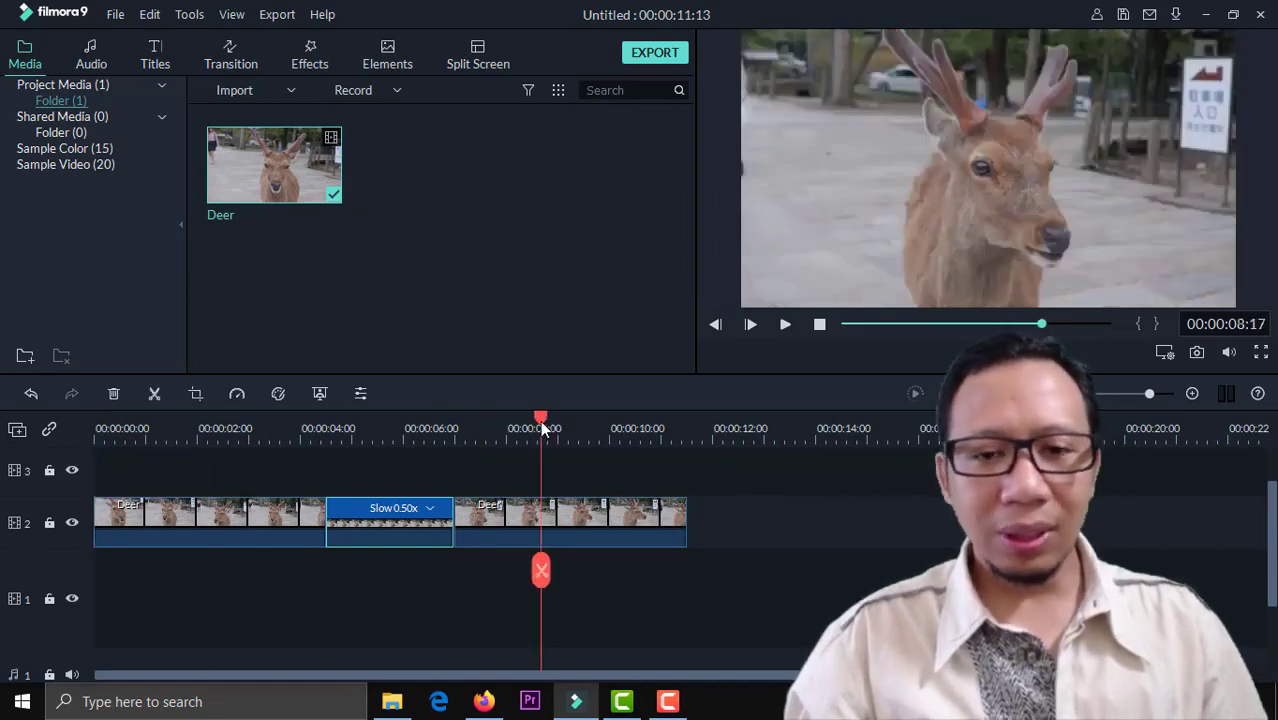
pyautogui.click(535, 522)
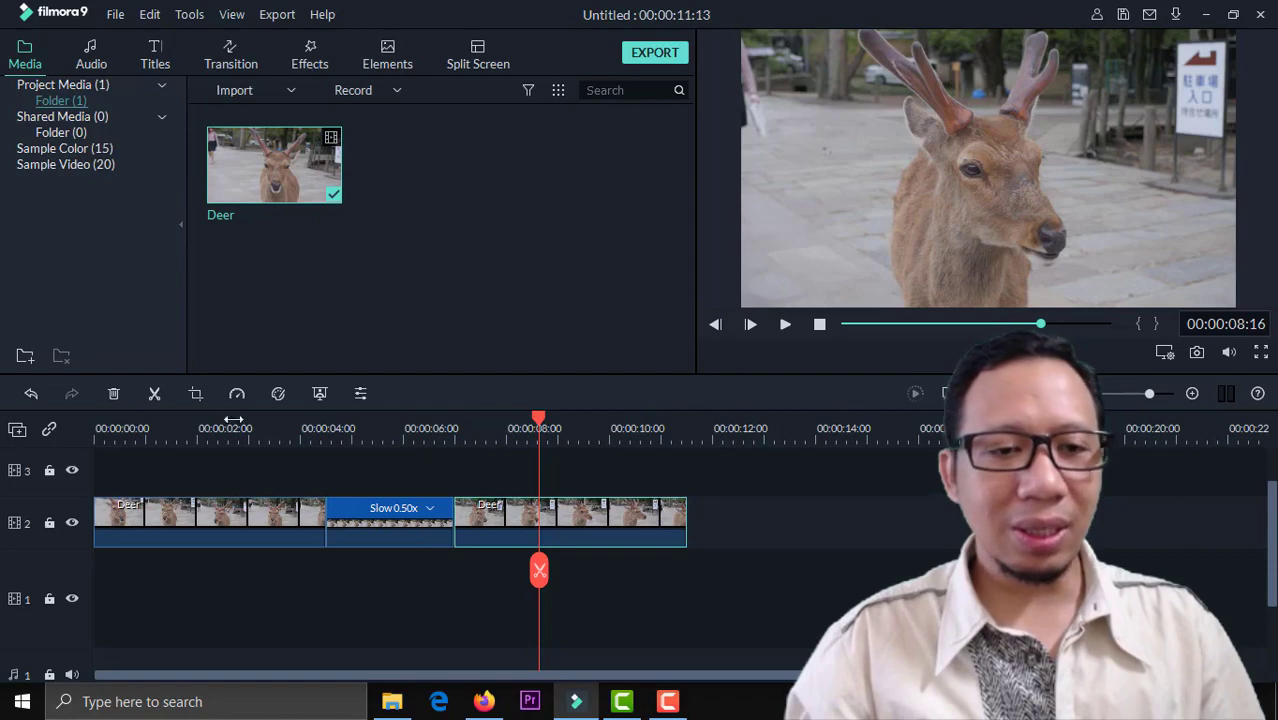
pyautogui.click(154, 393)
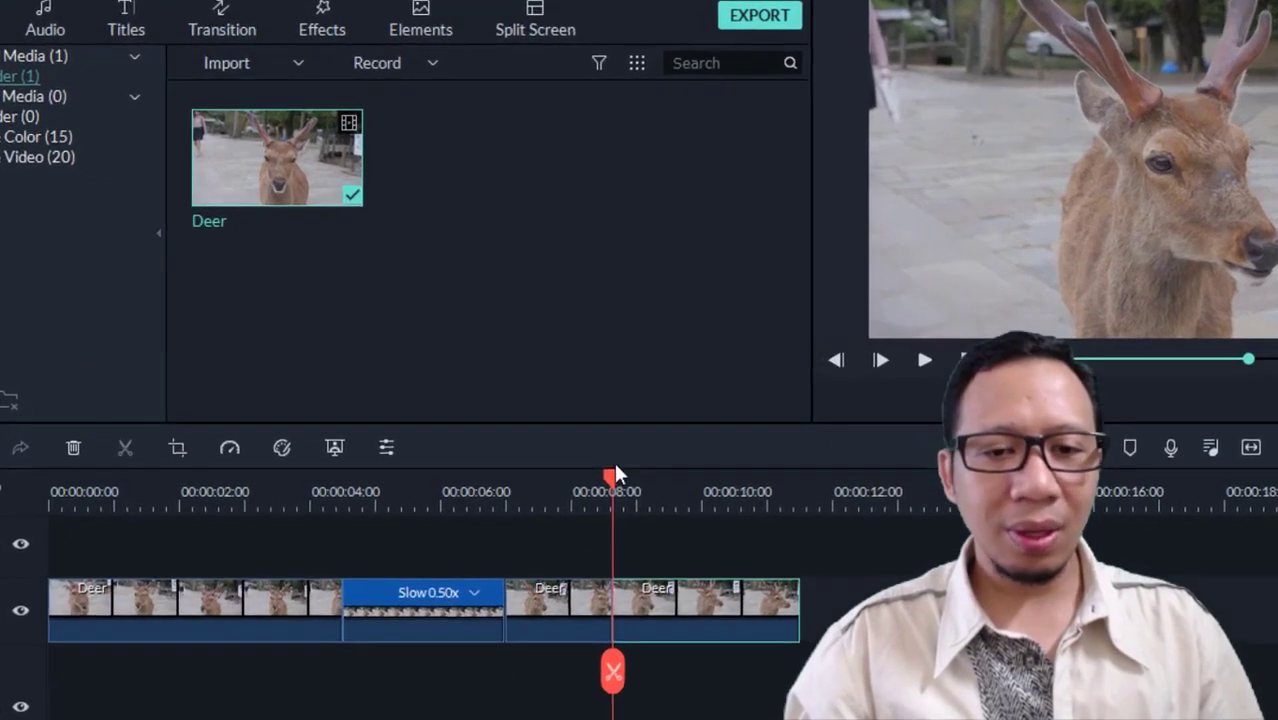
pyautogui.moveTo(614, 470); pyautogui.dragTo(700, 486)
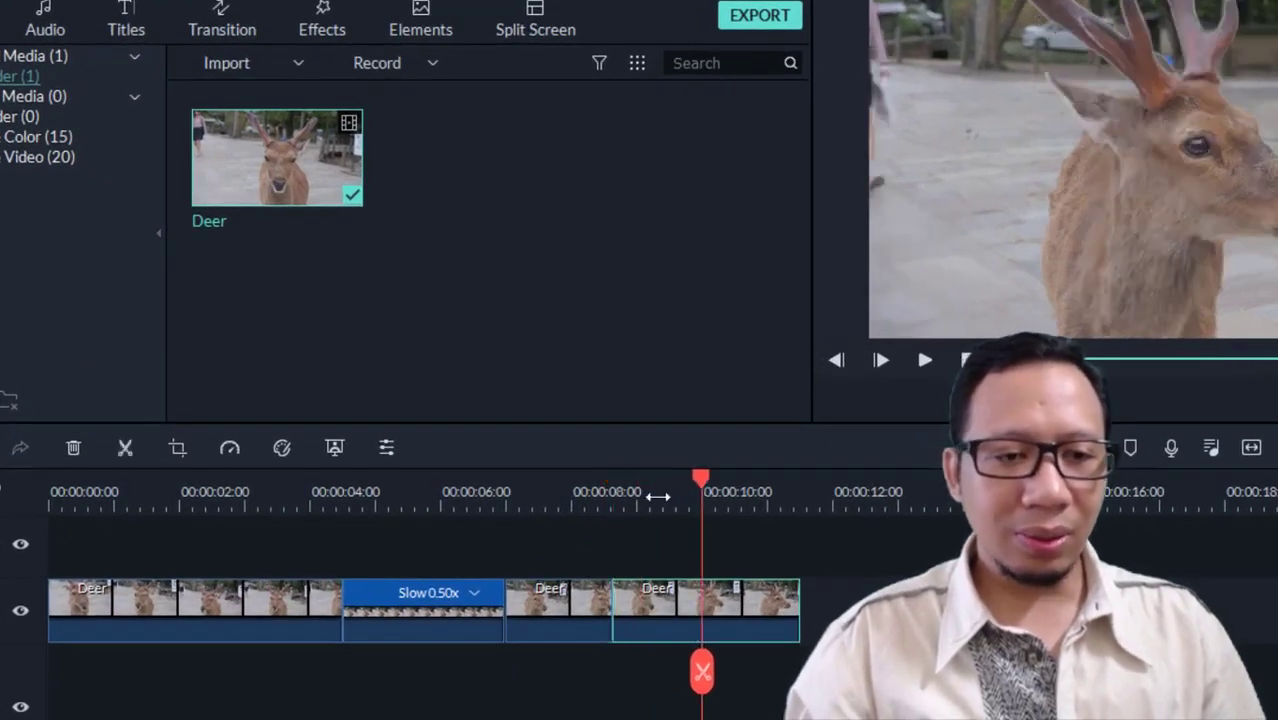
pyautogui.click(125, 447)
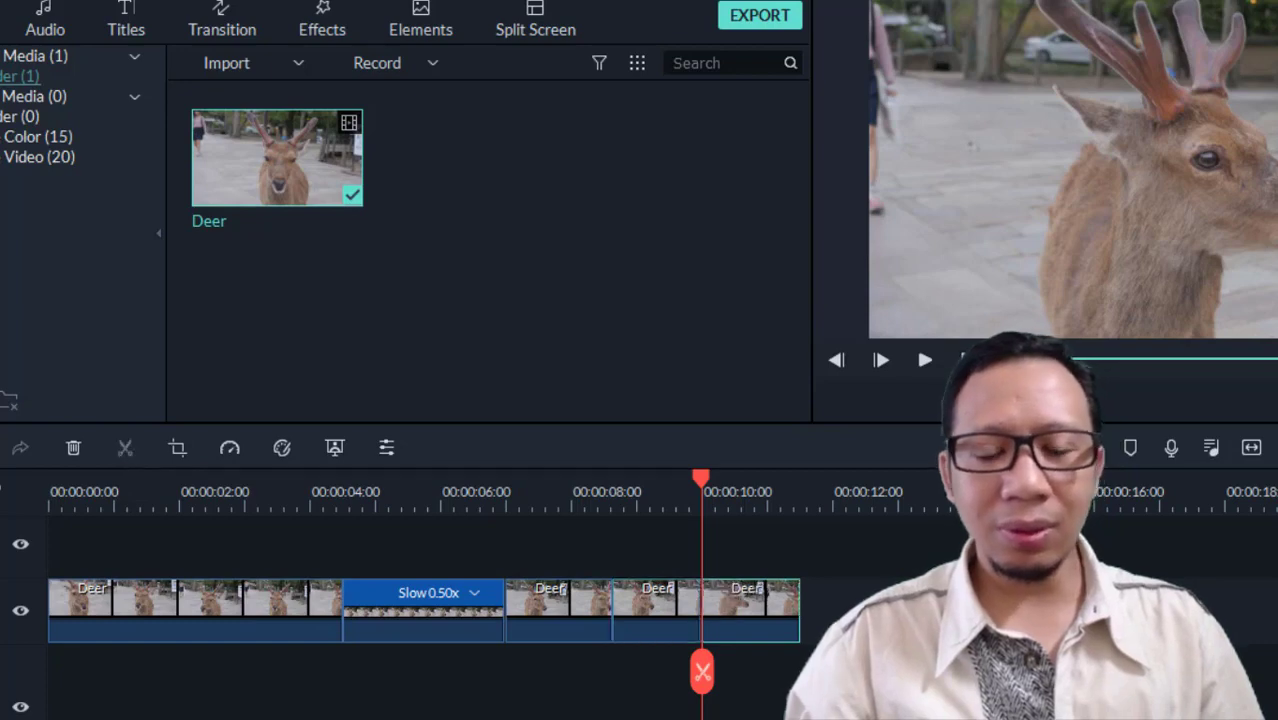
# Open Crop and Zoom for the short piece between the two new cuts and switch it to Pan & Zoom.
pyautogui.click(675, 630)
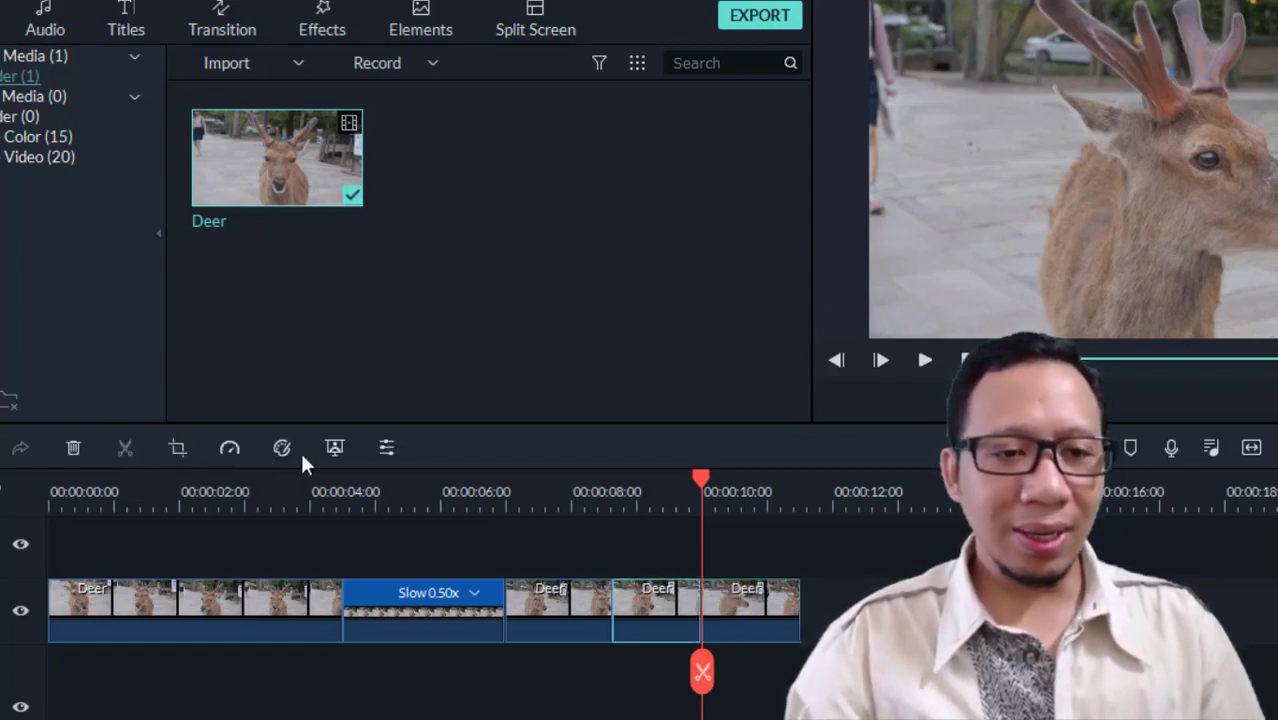
pyautogui.click(182, 449)
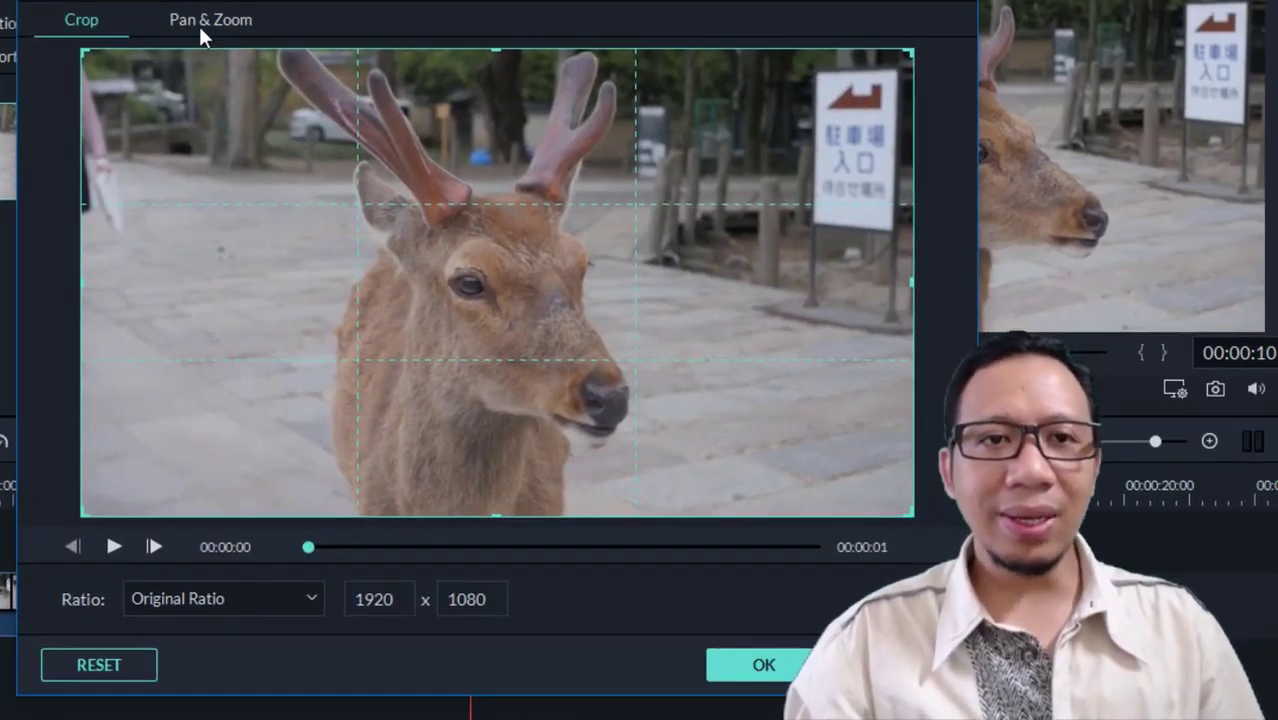
pyautogui.click(211, 21)
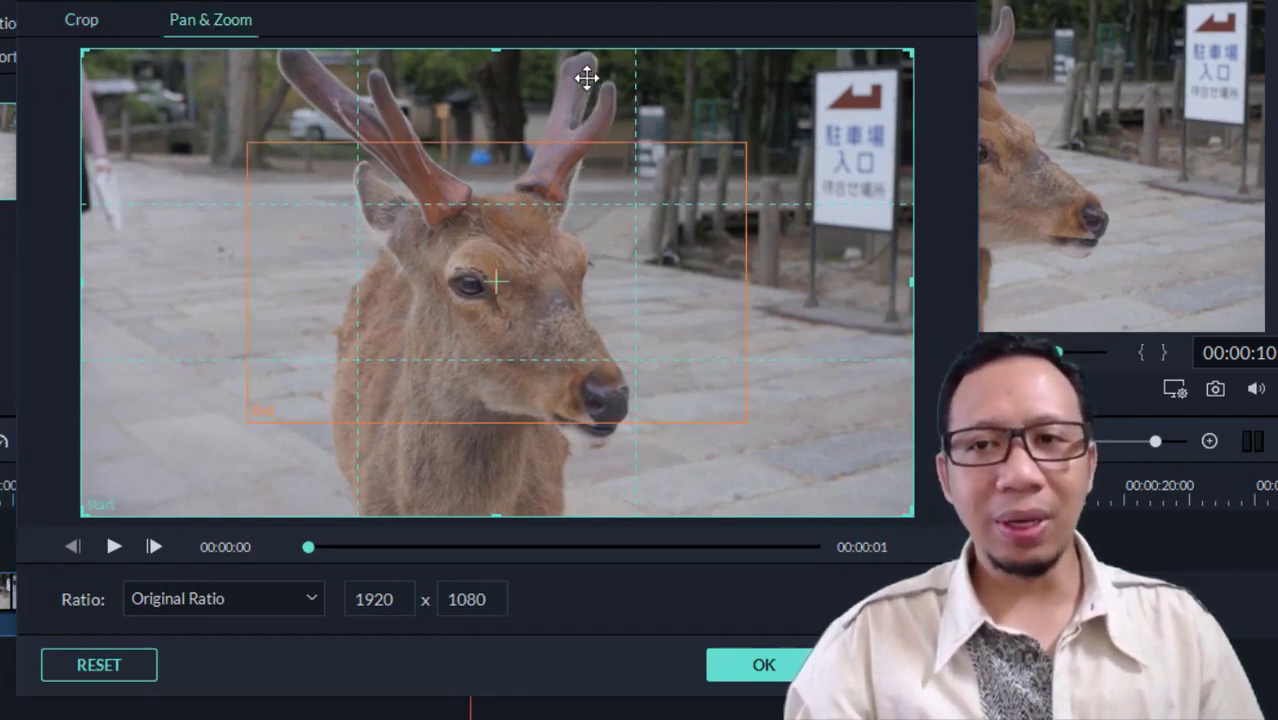
pyautogui.click(596, 322)
pyautogui.click(596, 328)
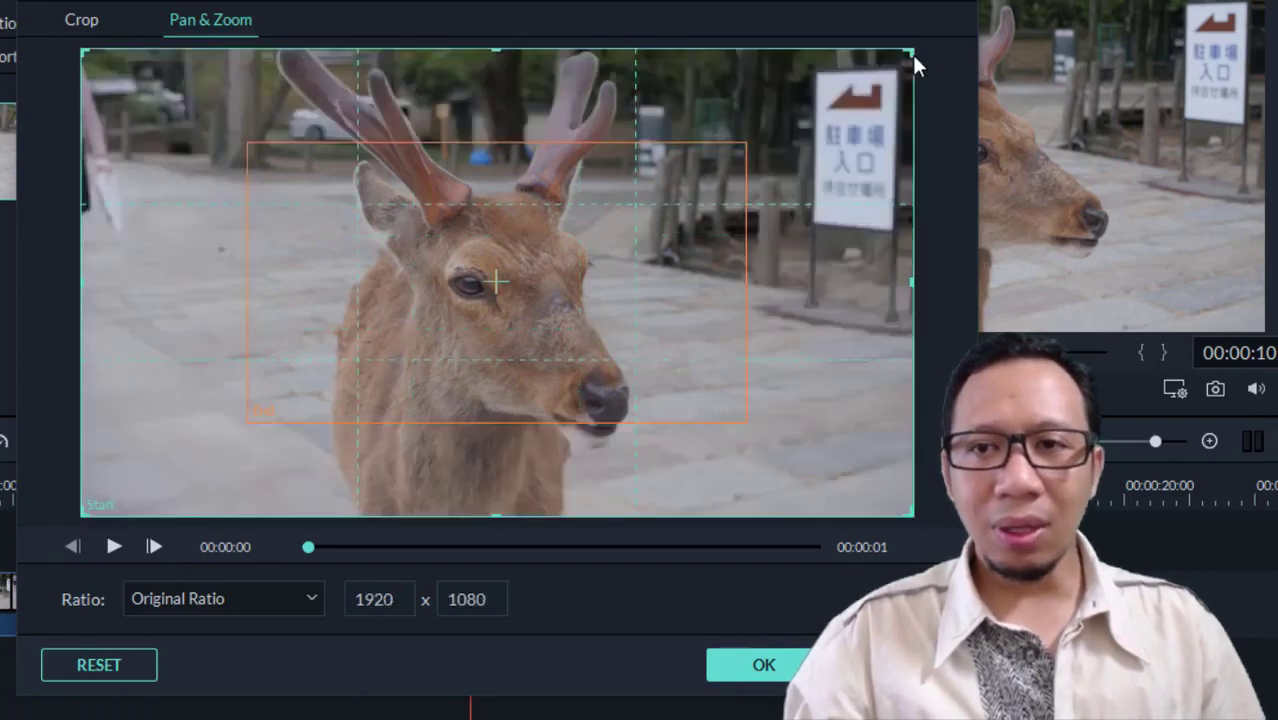
# Shrink the Pan & Zoom start frame to about 1037 x 583 and center it on the deer's face.
pyautogui.moveTo(912, 54); pyautogui.dragTo(745, 123)
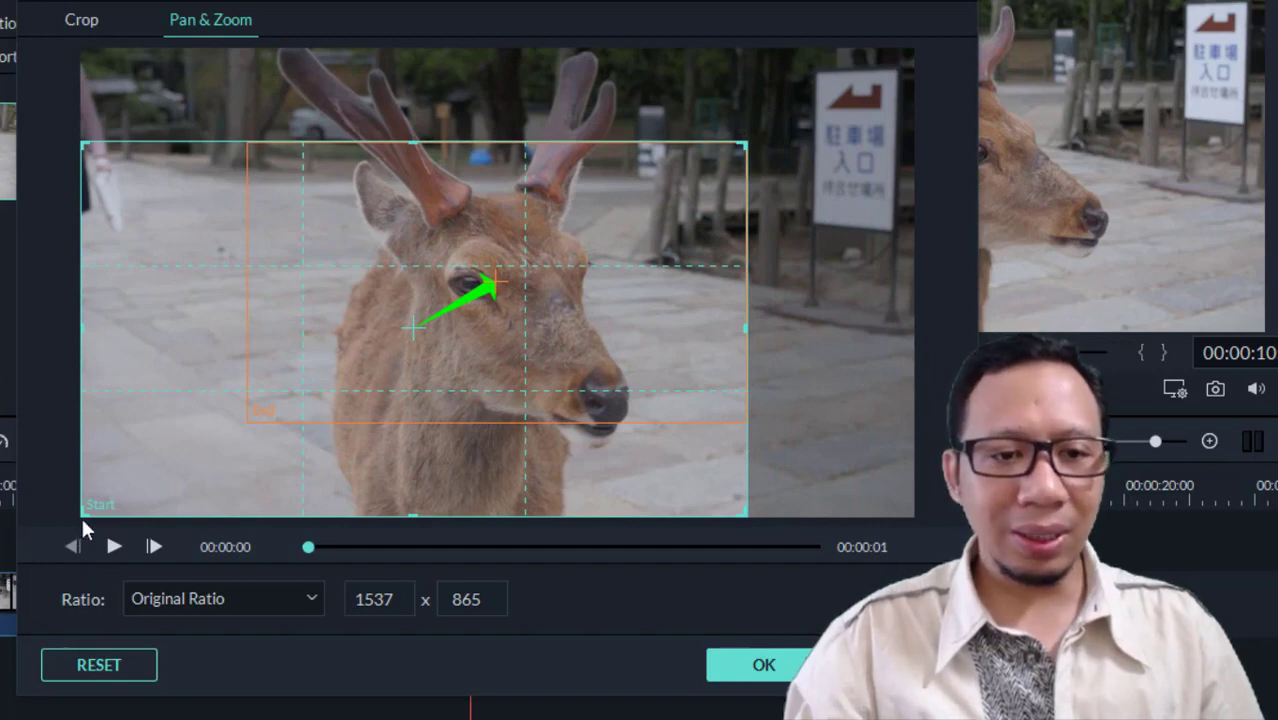
pyautogui.moveTo(82, 517); pyautogui.dragTo(301, 388)
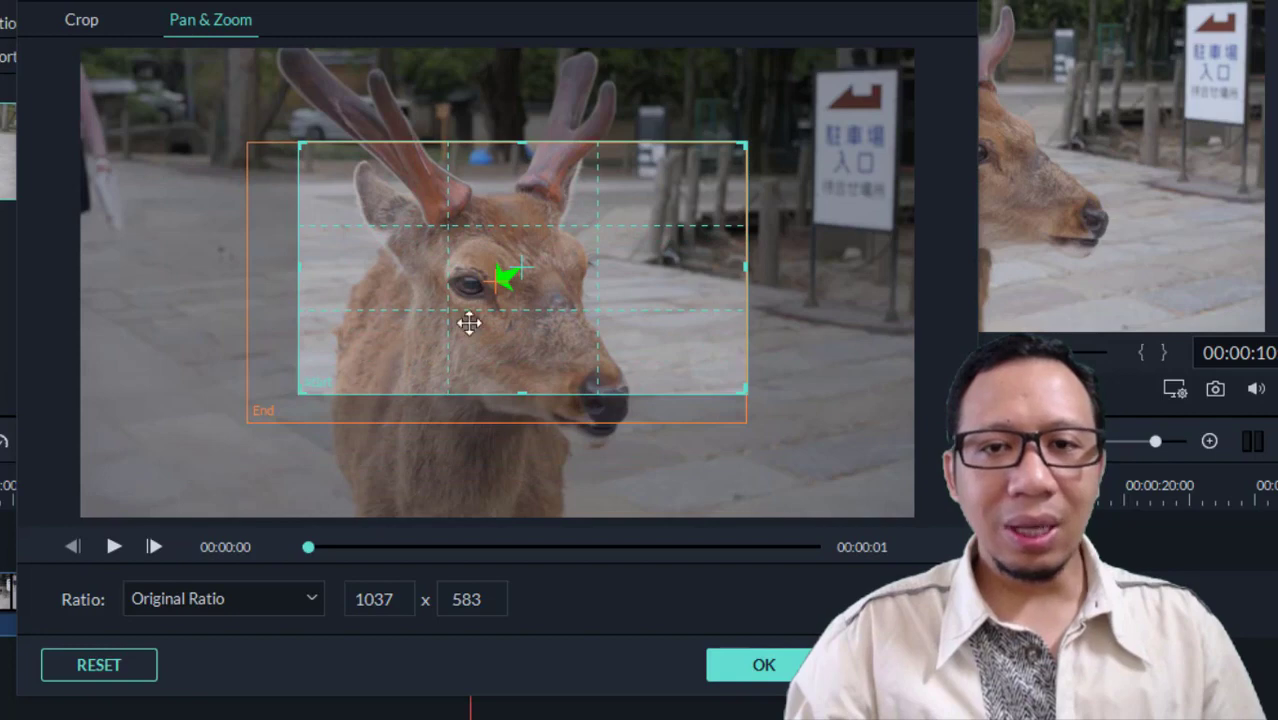
pyautogui.moveTo(636, 260); pyautogui.dragTo(615, 273)
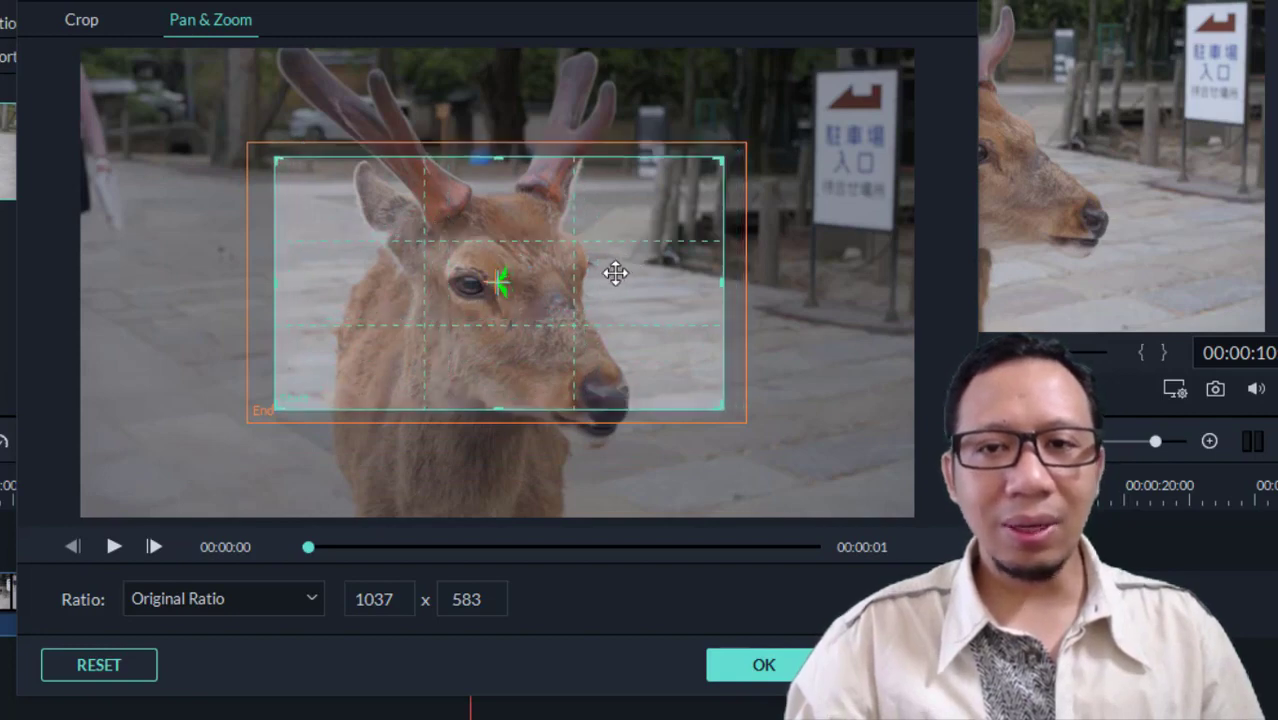
# Enlarge the Pan & Zoom end frame to about 1917 x 1078 over the whole picture, then preview and apply the effect.
pyautogui.click(744, 358)
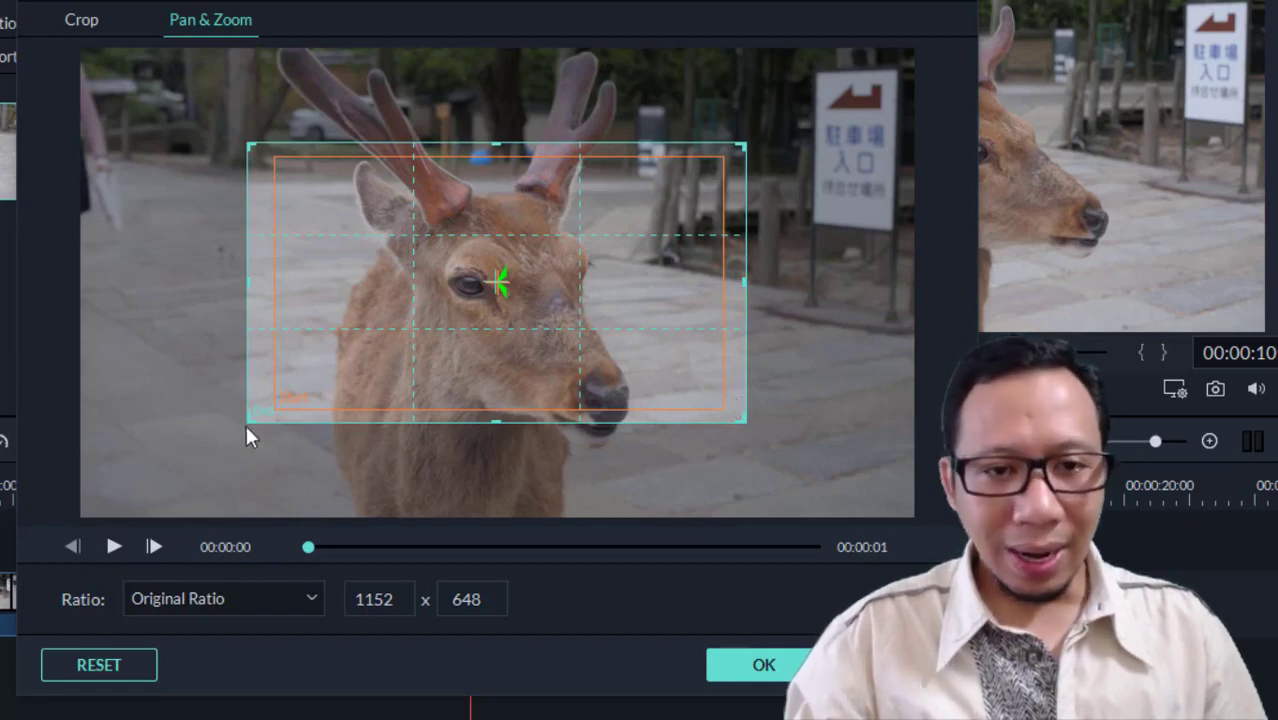
pyautogui.moveTo(248, 420); pyautogui.dragTo(83, 516)
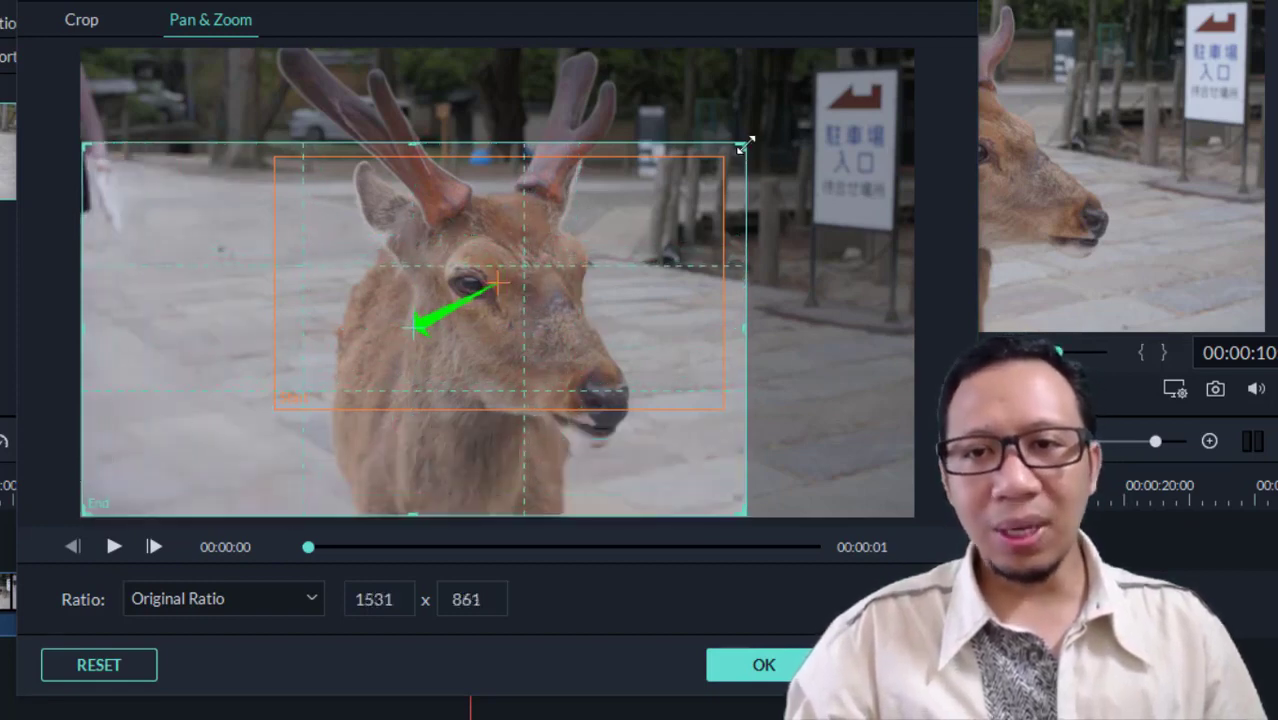
pyautogui.moveTo(747, 145); pyautogui.dragTo(914, 56)
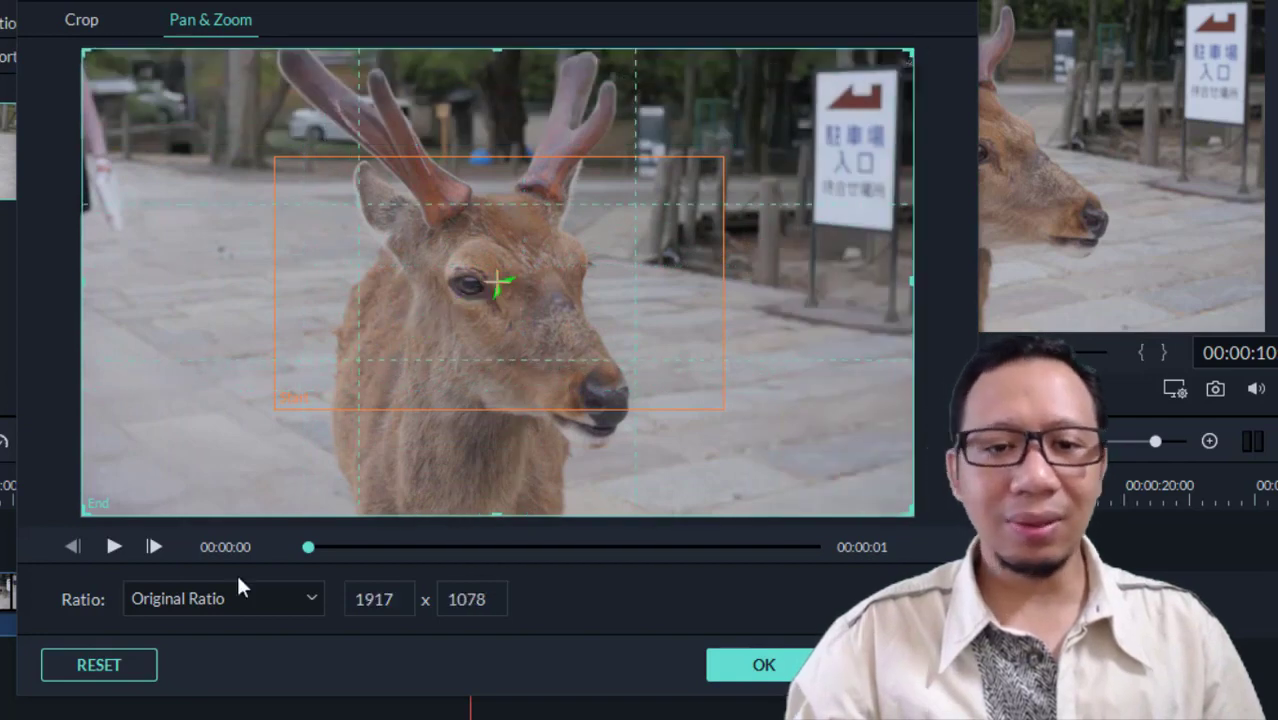
pyautogui.click(112, 548)
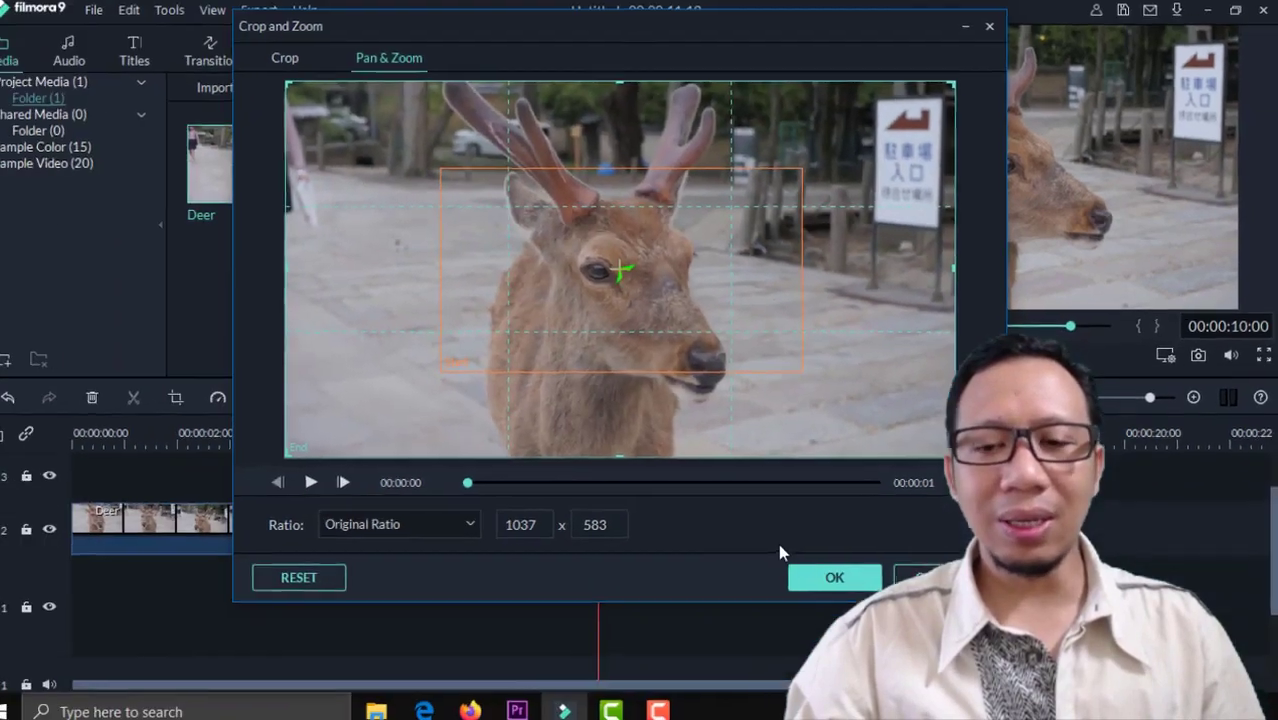
pyautogui.click(838, 571)
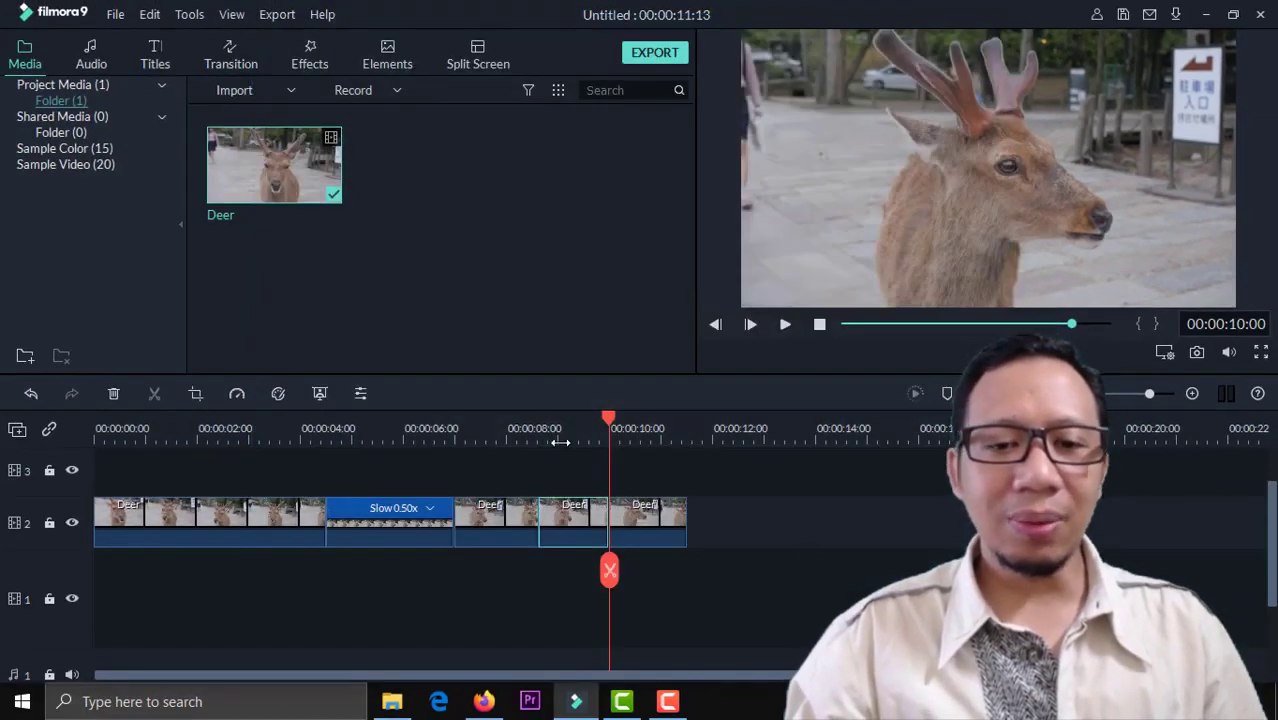
# Play the timeline from 00:00:08:15 to check the zoom-out, and again from 00:00:04:04 to check the slowed zoom-in.
pyautogui.click(530, 430)
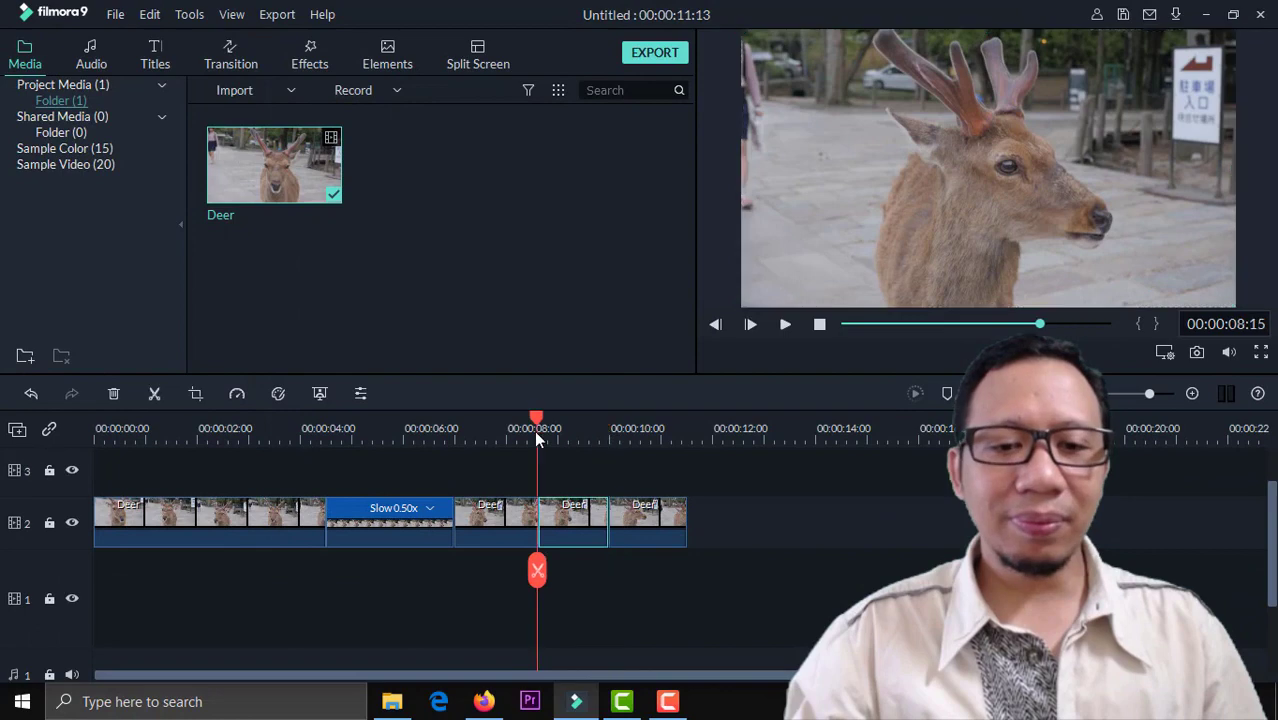
pyautogui.click(785, 326)
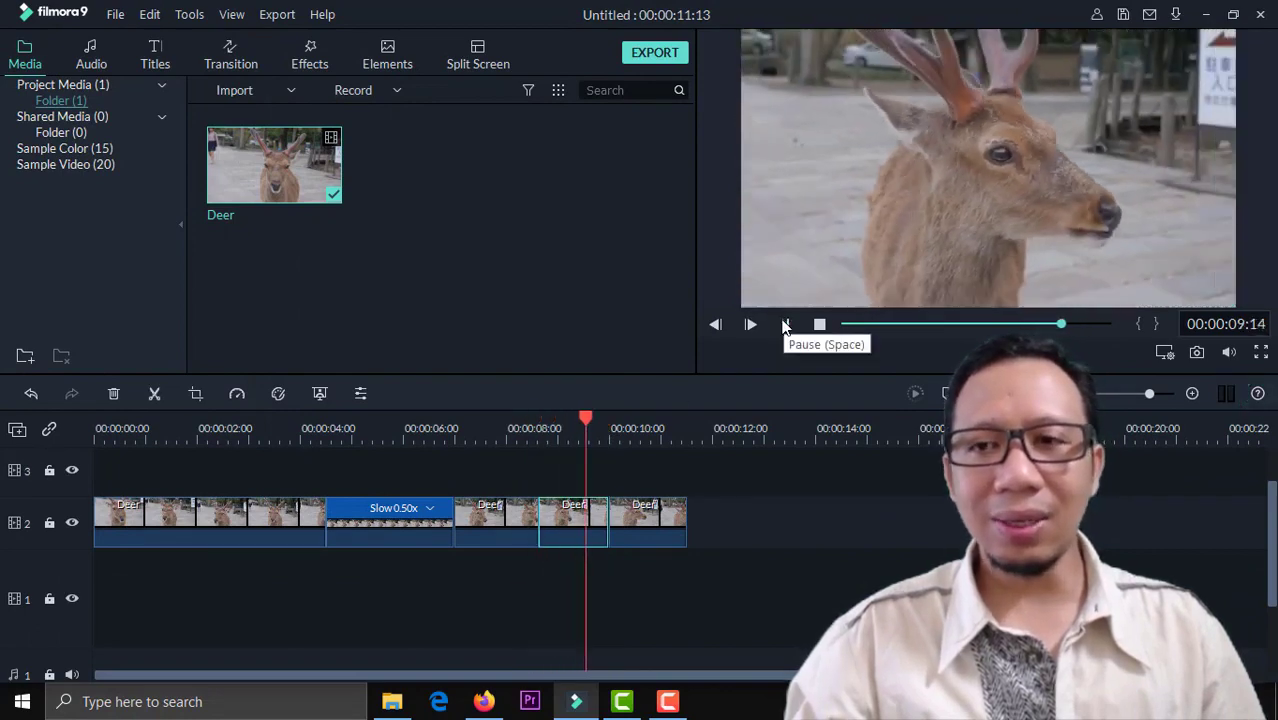
pyautogui.click(787, 324)
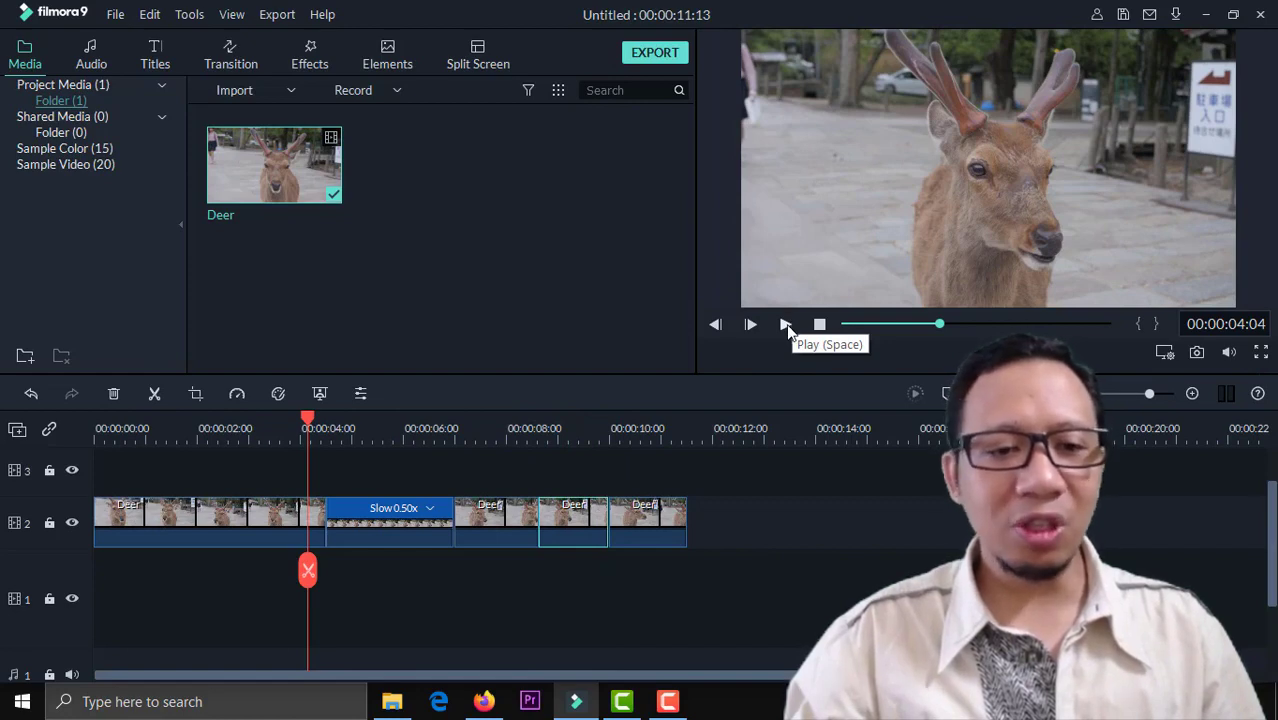
pyautogui.click(786, 324)
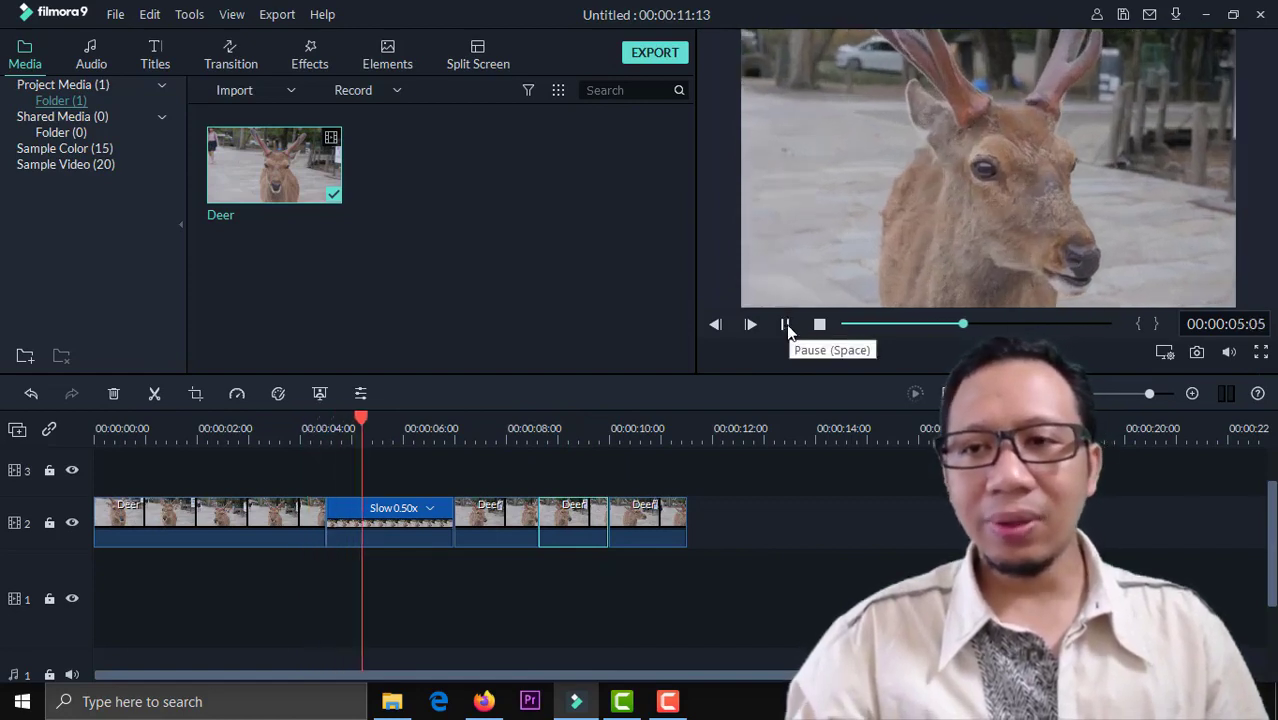